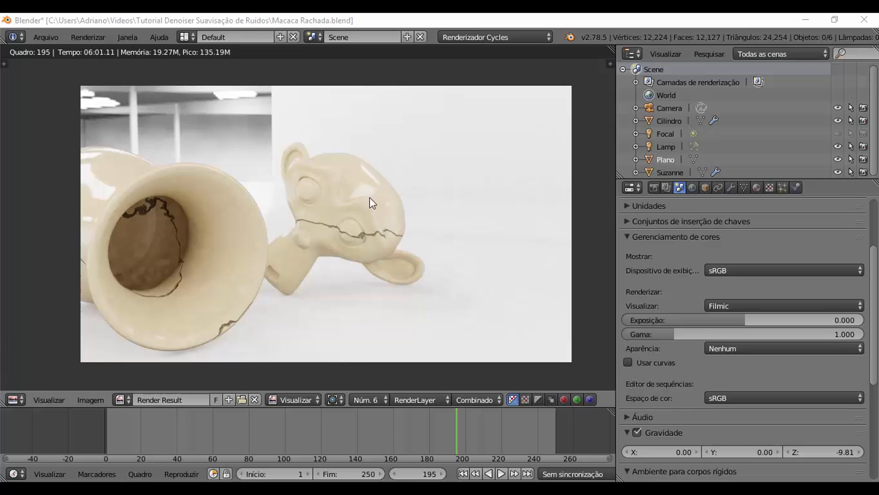
Step: Try the Padrão view transform in the scene's colour management and restore Filmic to compare the render
click(692, 187)
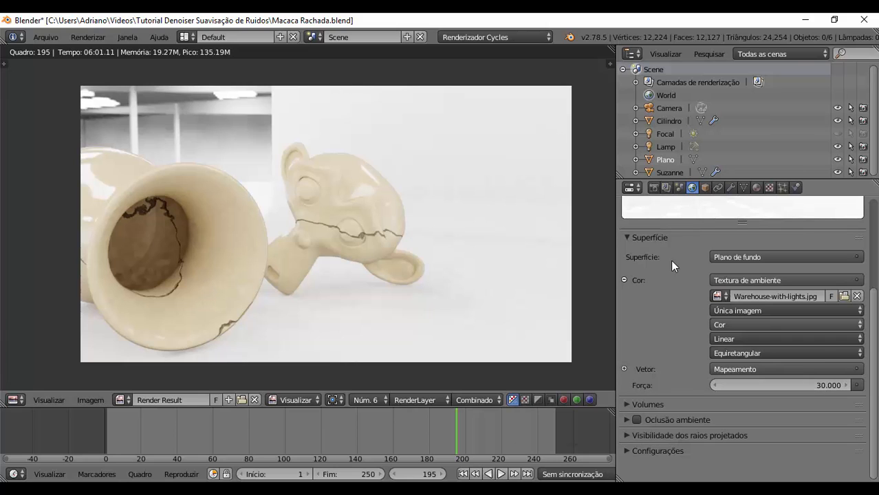
click(677, 189)
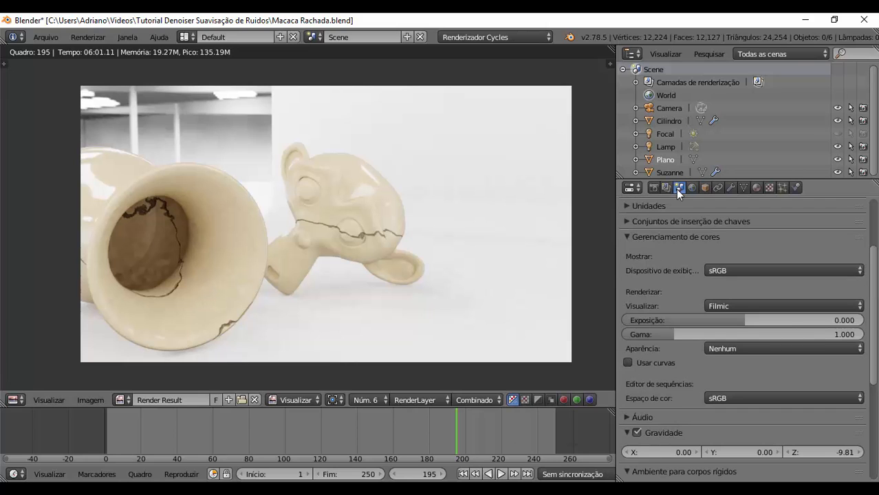
click(731, 306)
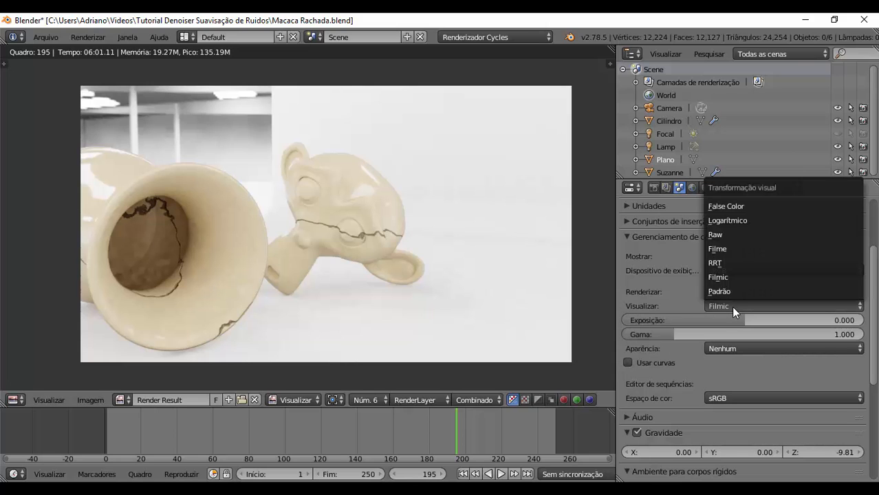
click(733, 292)
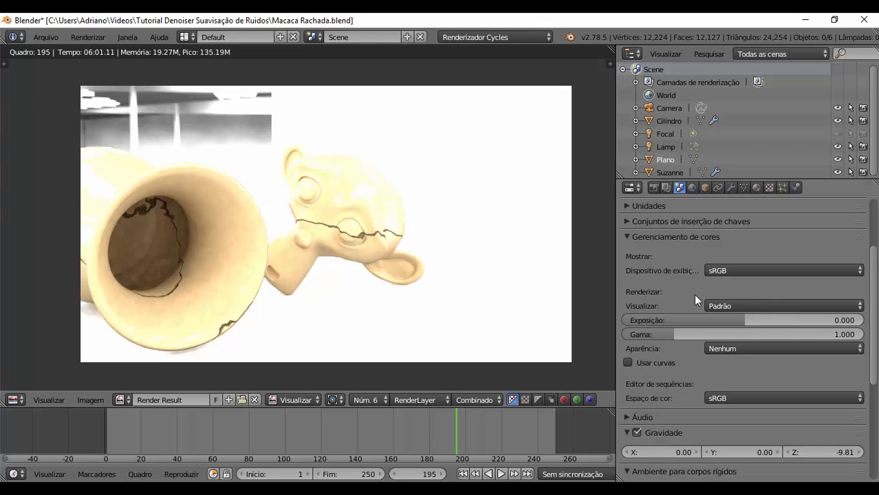
click(754, 308)
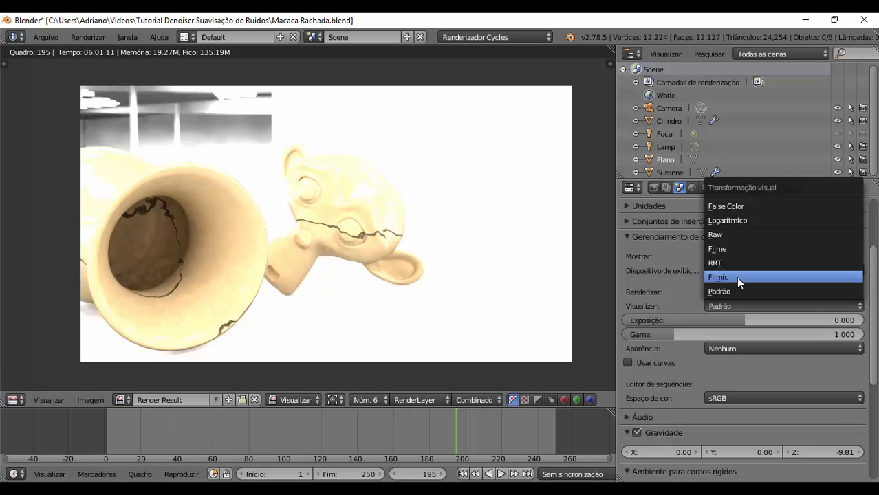
click(735, 276)
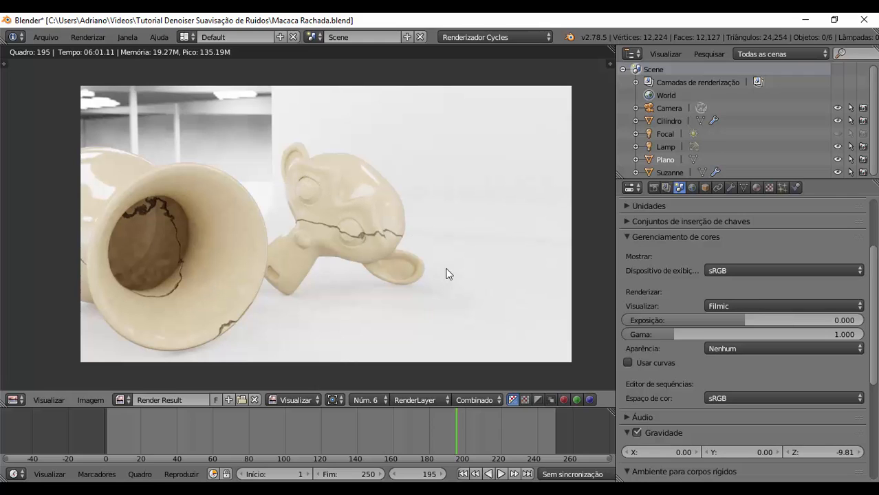
Step: Preview the render with the Padrão view transform, followed by RRT
click(736, 305)
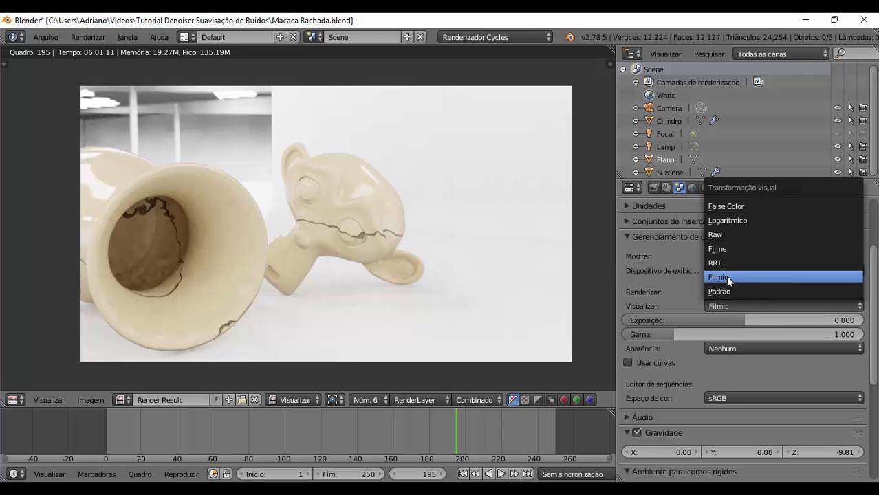
click(726, 276)
click(729, 307)
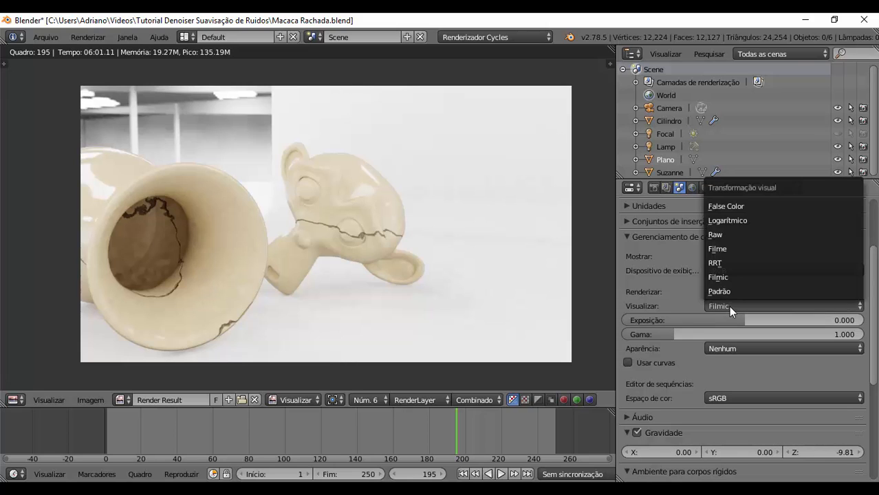
click(723, 291)
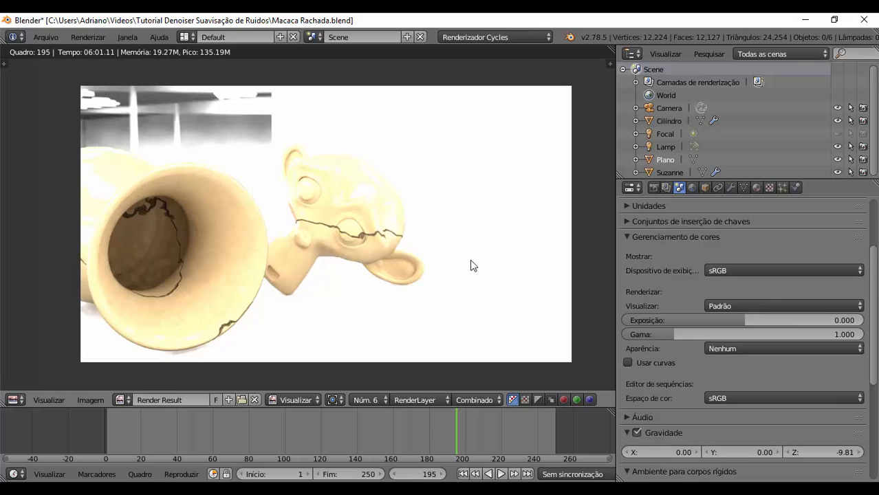
click(744, 305)
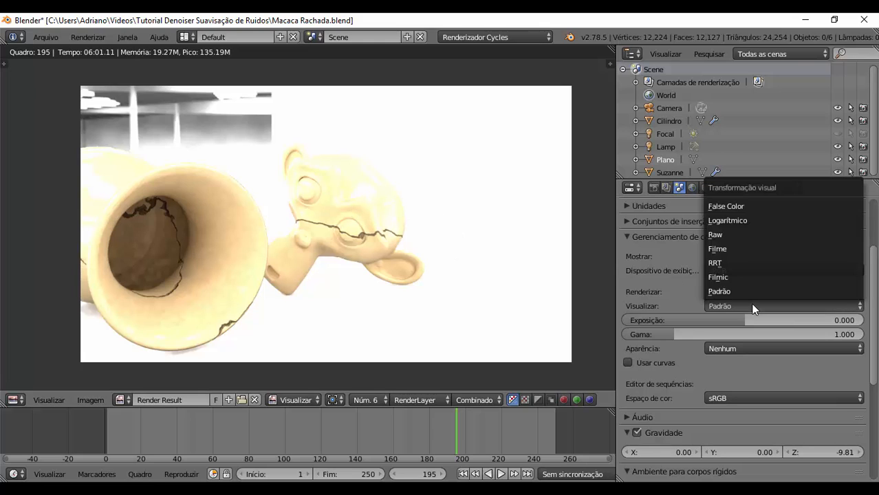
click(735, 265)
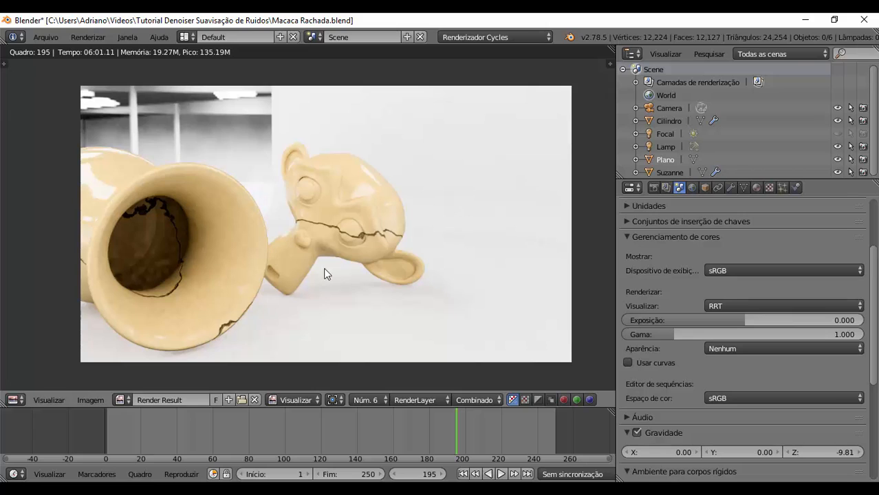
Step: Preview the render with the Filme view transform, followed by Raw
click(742, 307)
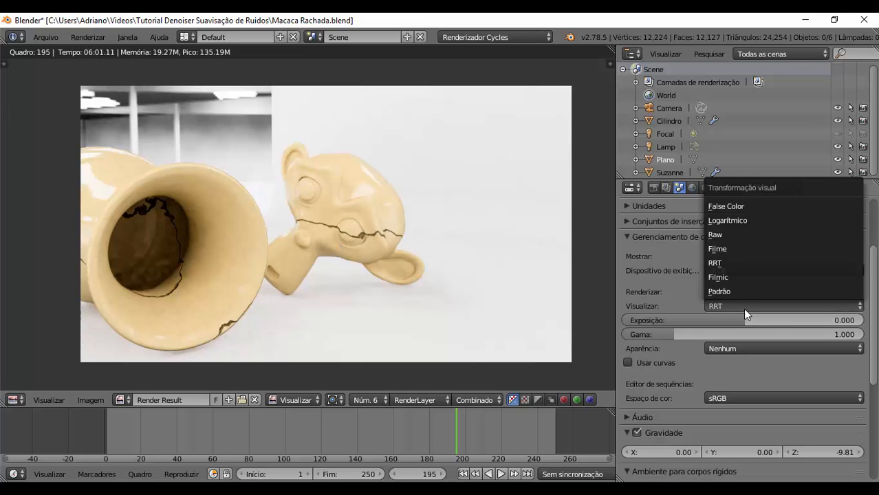
click(741, 304)
click(715, 247)
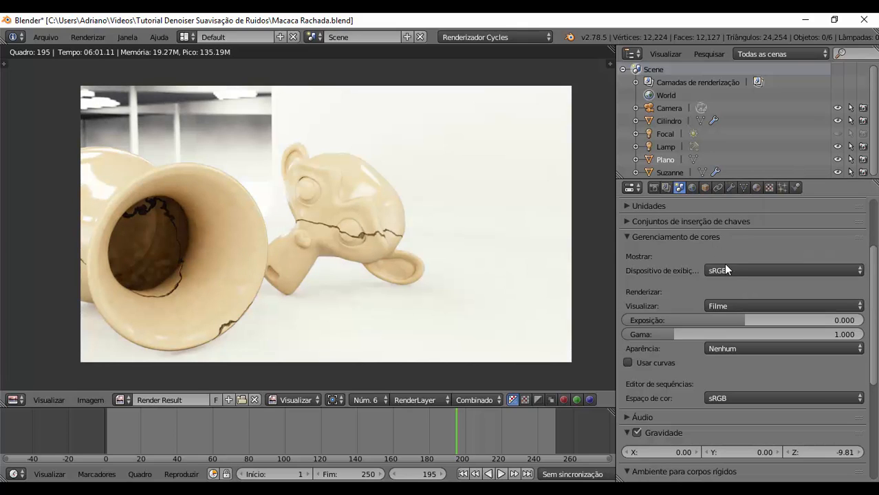
click(730, 305)
click(714, 235)
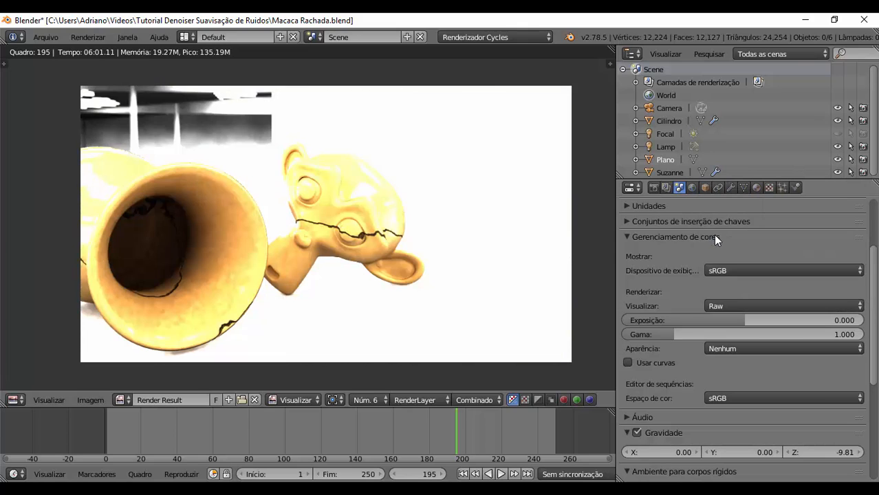
Step: Preview the render with the Logarítmico view transform, followed by False Color
click(734, 305)
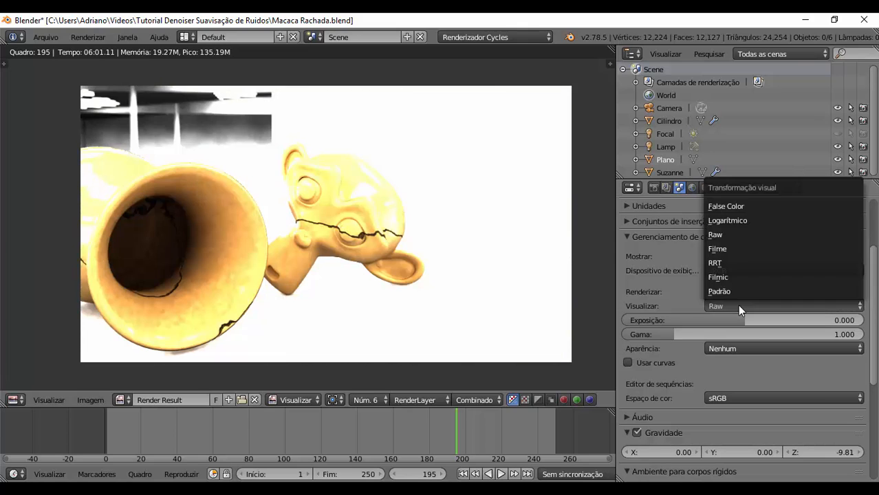
click(719, 219)
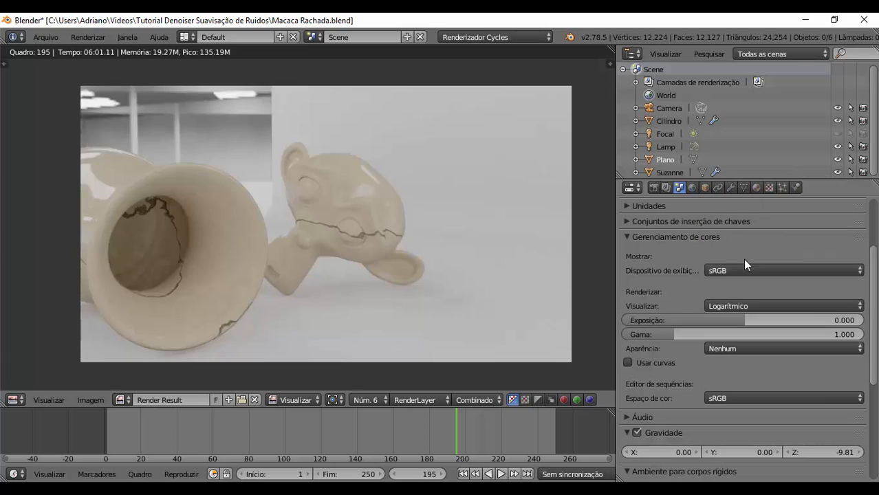
click(757, 304)
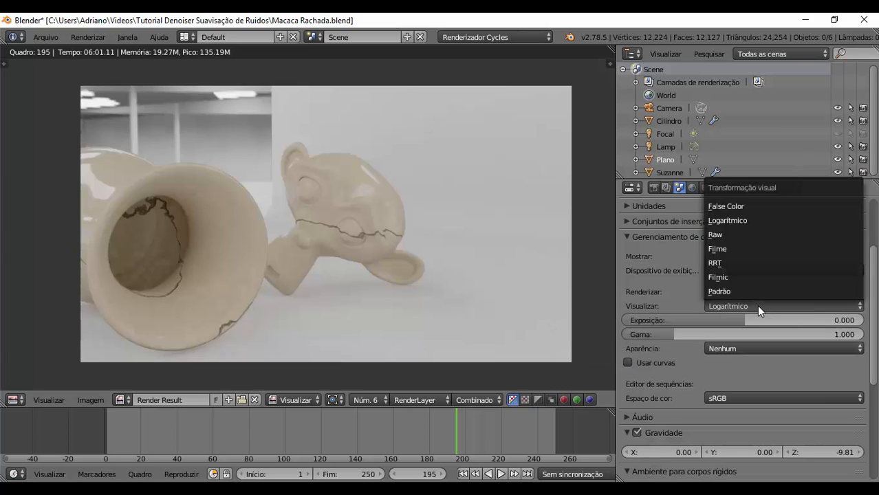
click(743, 207)
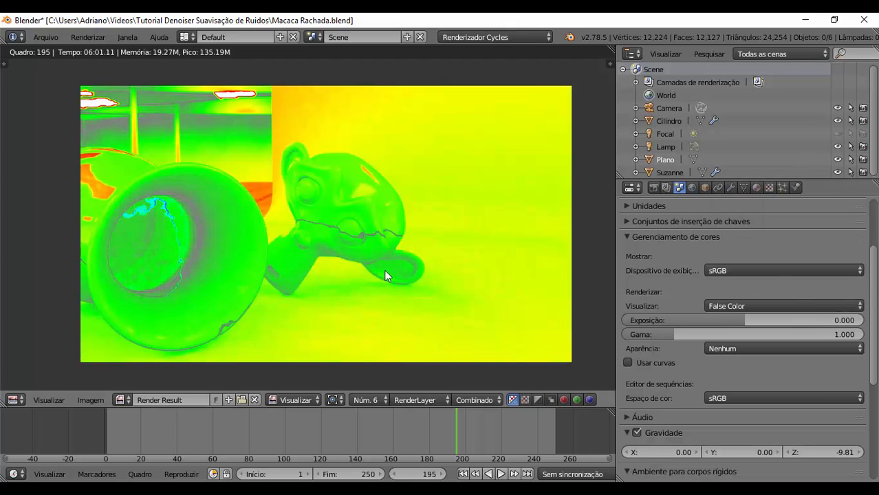
Step: Set the view transform back to Filmic, collapse the colour management settings and open the render layer settings
click(774, 304)
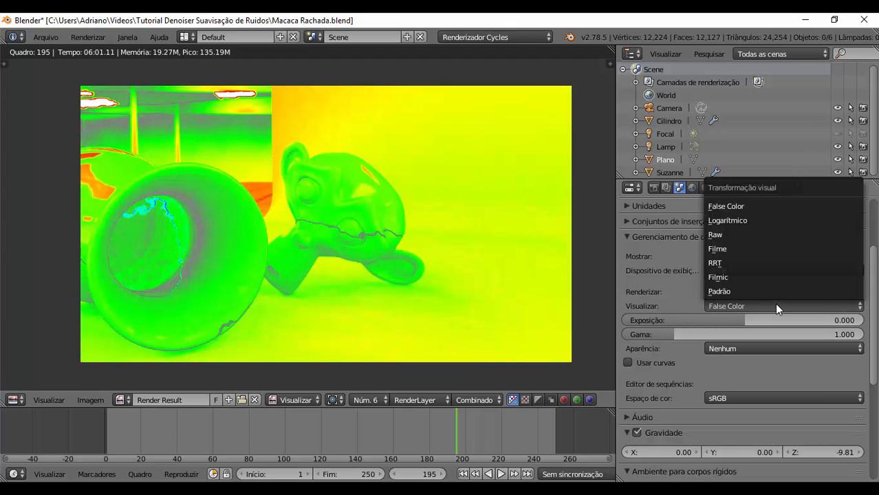
click(742, 277)
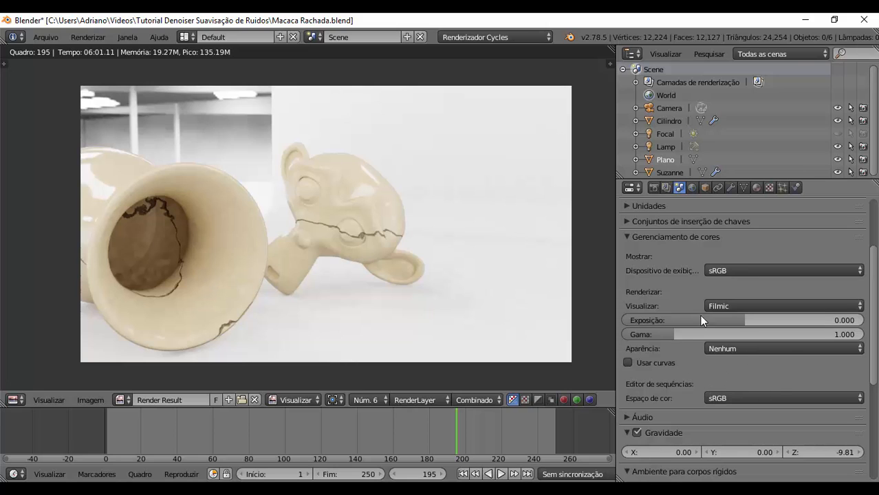
click(628, 237)
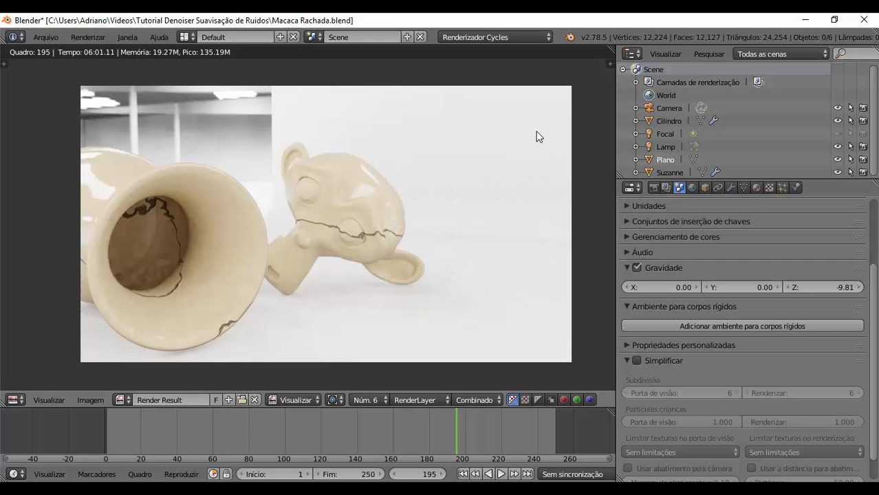
click(665, 188)
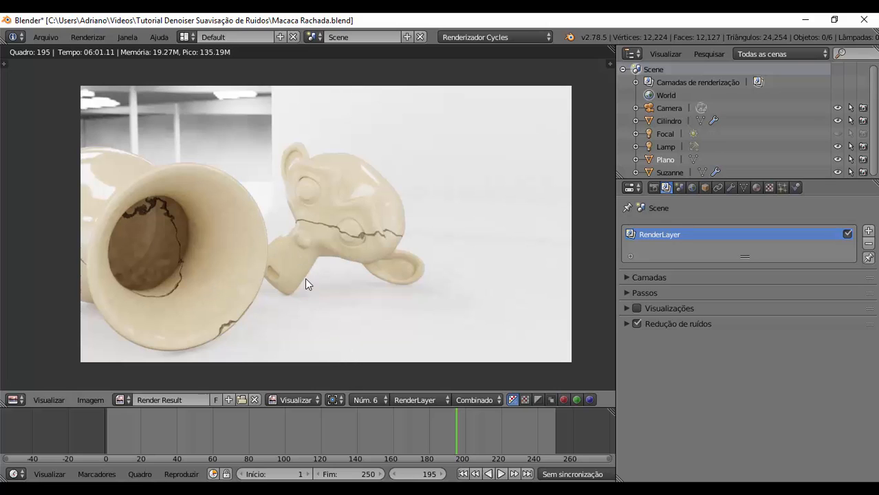
Step: Display the render in slot 4 and examine the noise on the cracked monkey head and cylinder up close
click(377, 400)
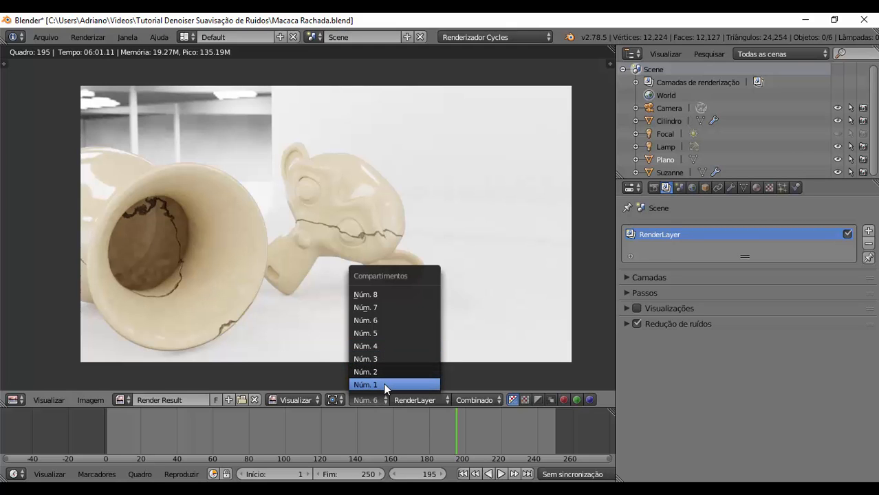
click(383, 345)
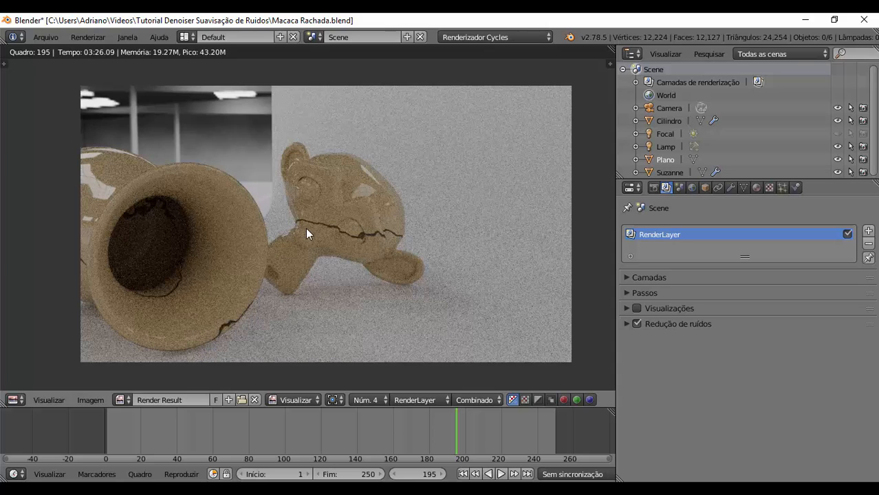
scroll(307, 229, up, 6)
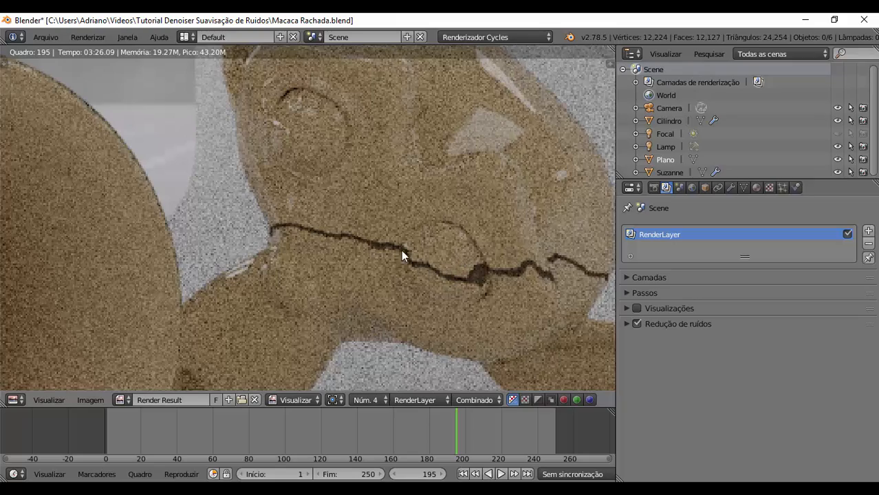
scroll(128, 244, down, 6)
scroll(108, 220, up, 1)
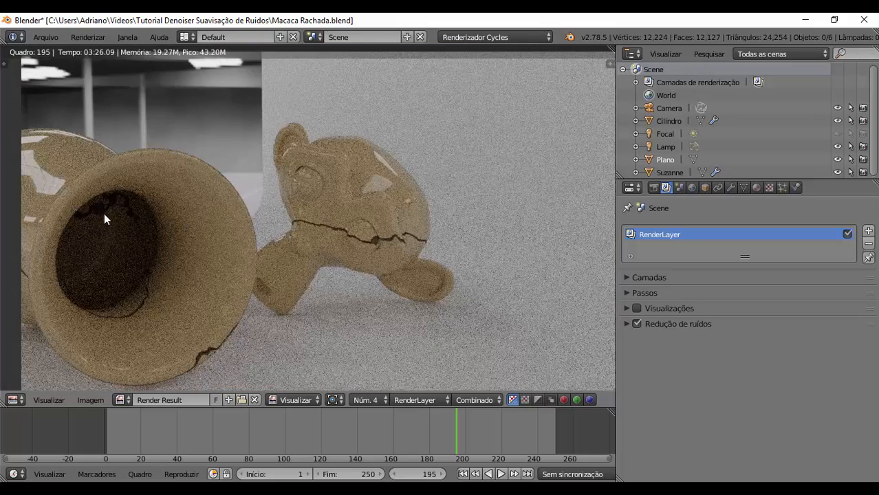
mouse_move(108, 220)
middle_down()
mouse_move(186, 235)
mouse_move(300, 227)
mouse_move(151, 232)
mouse_move(99, 221)
middle_up()
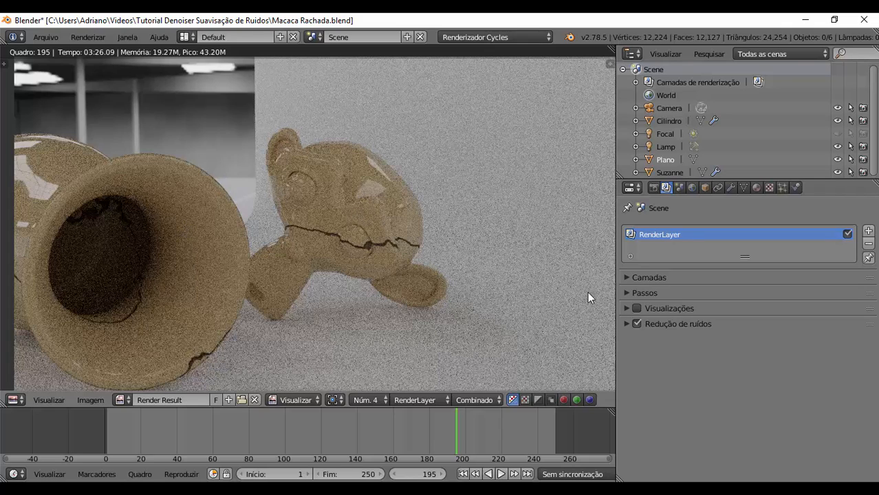
scroll(383, 177, down, 2)
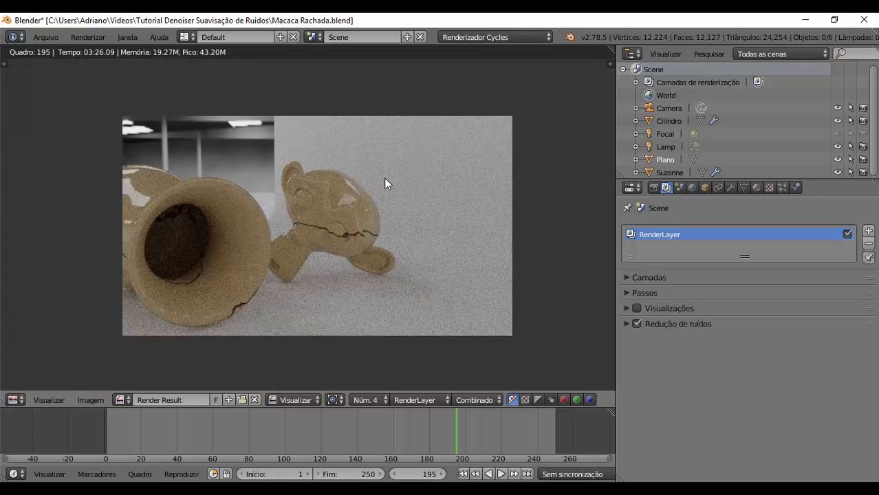
scroll(384, 177, up, 2)
scroll(359, 177, down, 1)
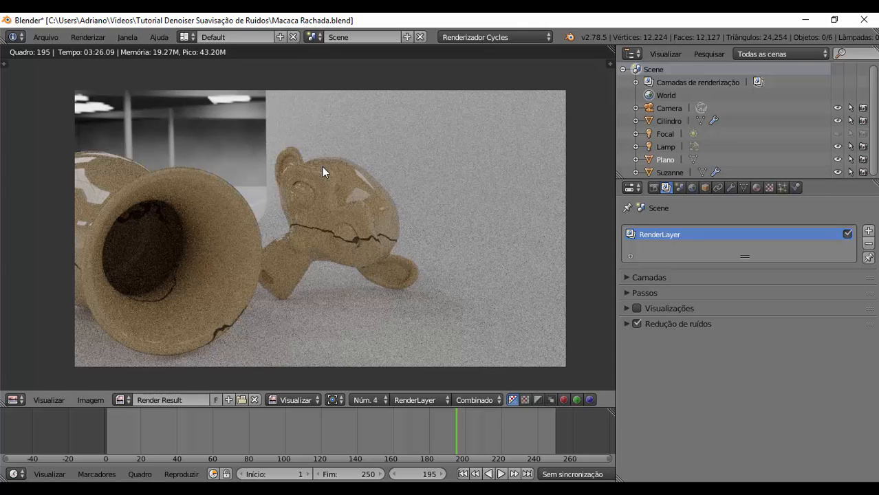
Step: Examine the sampling settings used for the render, including the render and preview sample counts
click(656, 189)
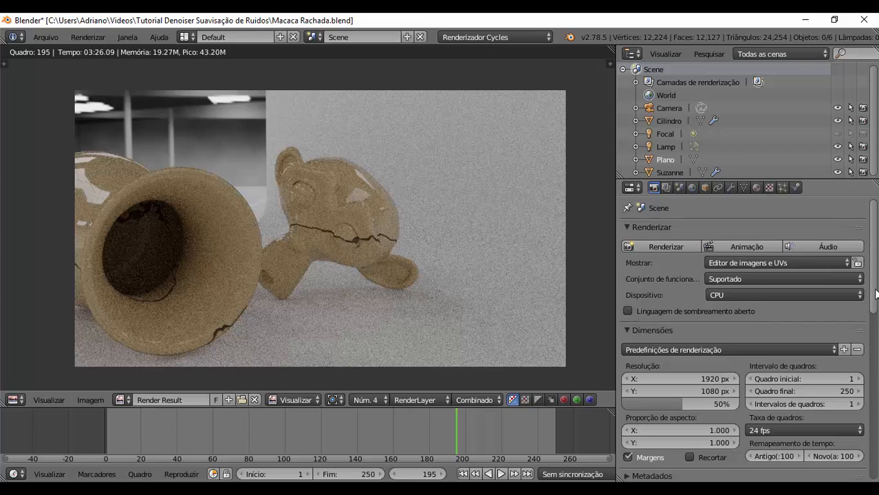
scroll(743, 330, down, 9)
scroll(742, 337, down, 3)
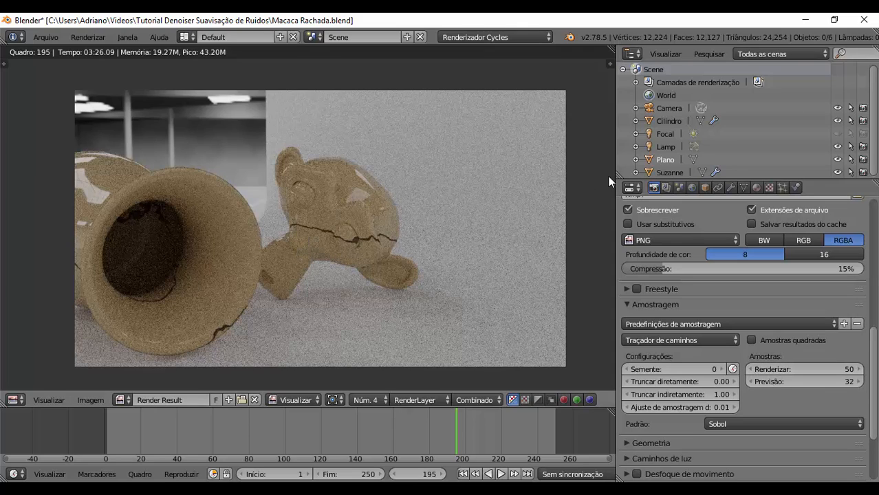
Step: Return to the render layer settings, display the render in slot 5 and inspect the monkey's face up close
click(666, 188)
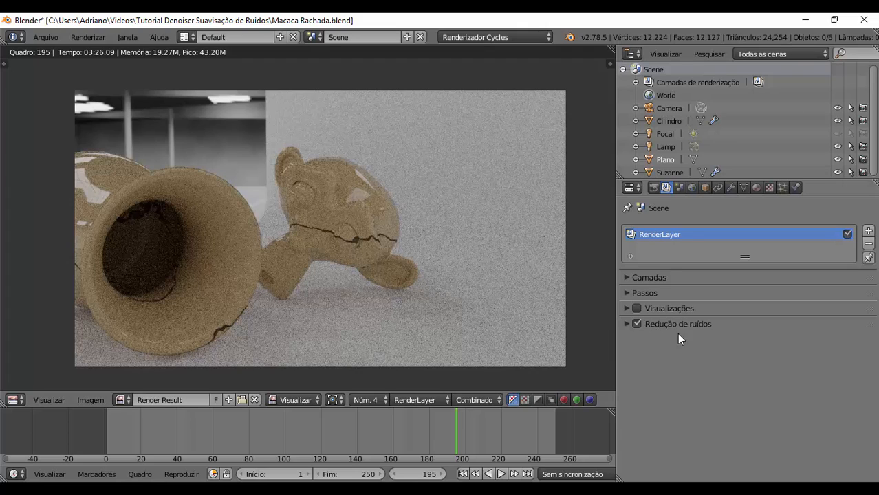
click(365, 400)
click(378, 332)
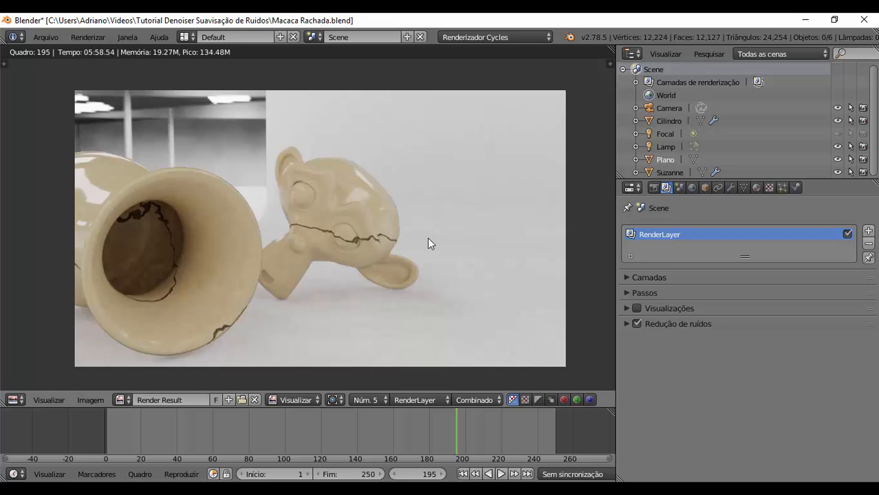
scroll(365, 233, up, 7)
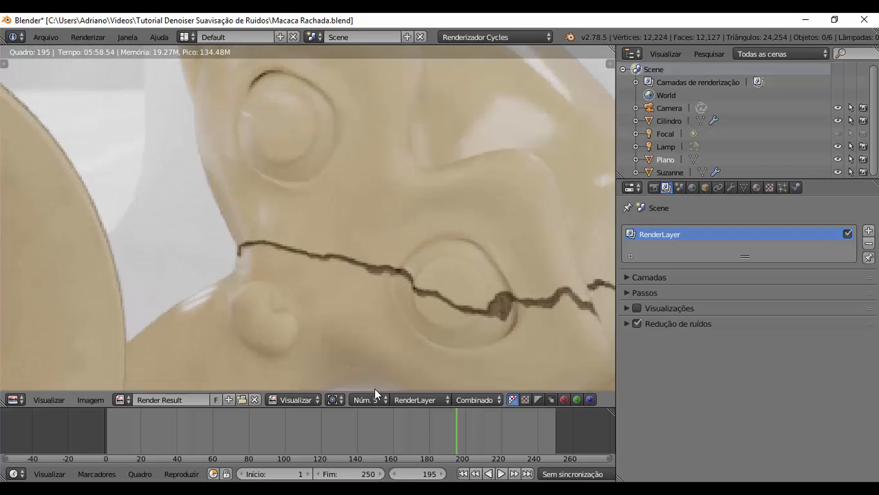
Step: Compare the render in slot 4 with the one in slot 5, finishing on the whole image in slot 5
click(371, 399)
click(377, 343)
click(373, 394)
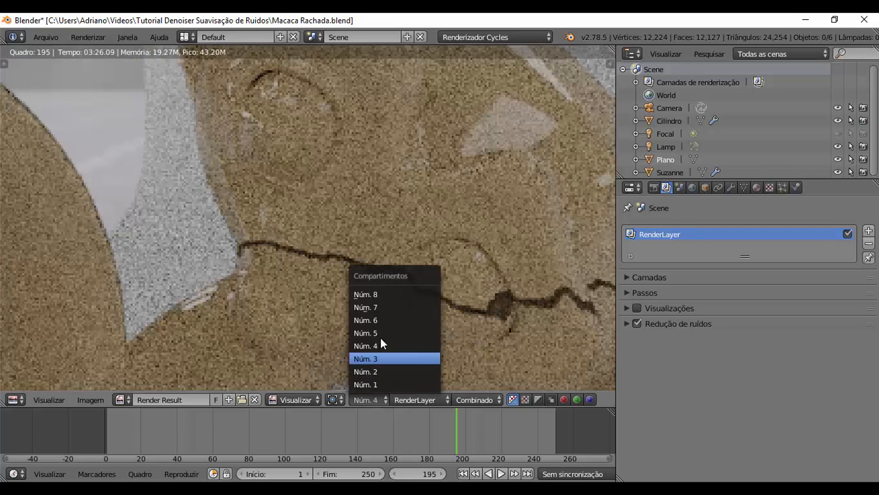
click(381, 332)
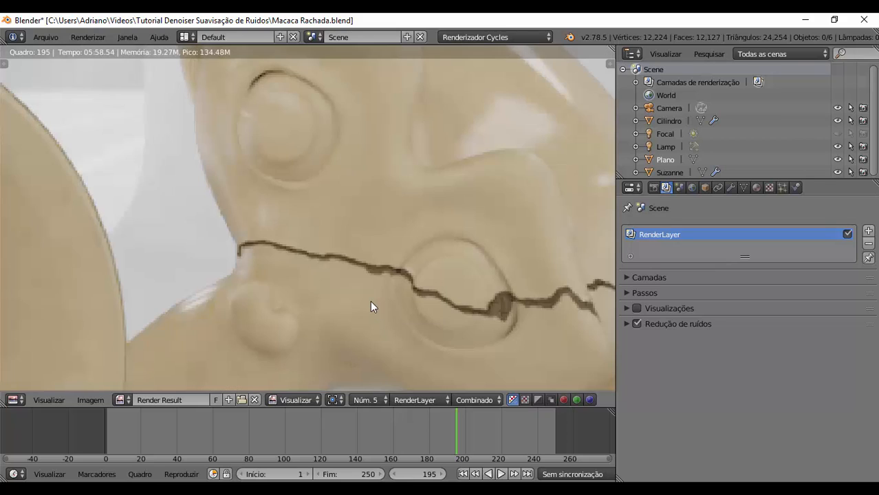
scroll(377, 282, down, 7)
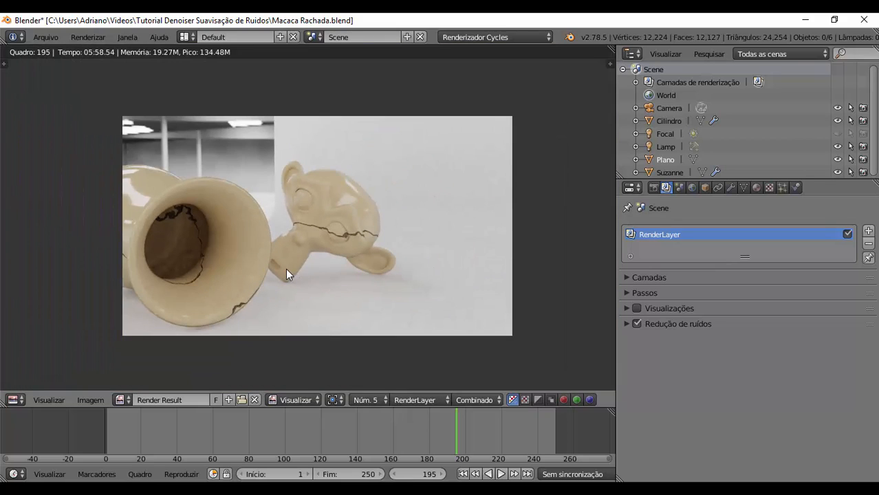
middle_drag(287, 269, 351, 278)
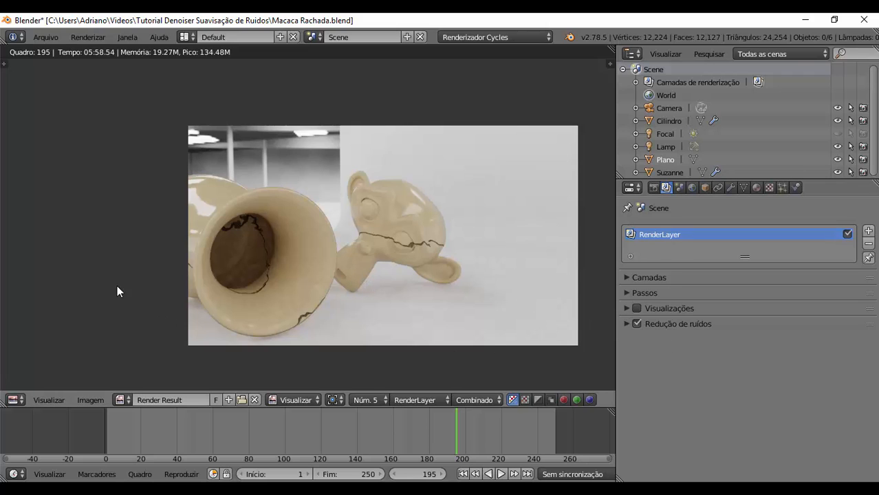
Step: Change the image editor area to the 3D view and set its viewport shading to solid
click(18, 399)
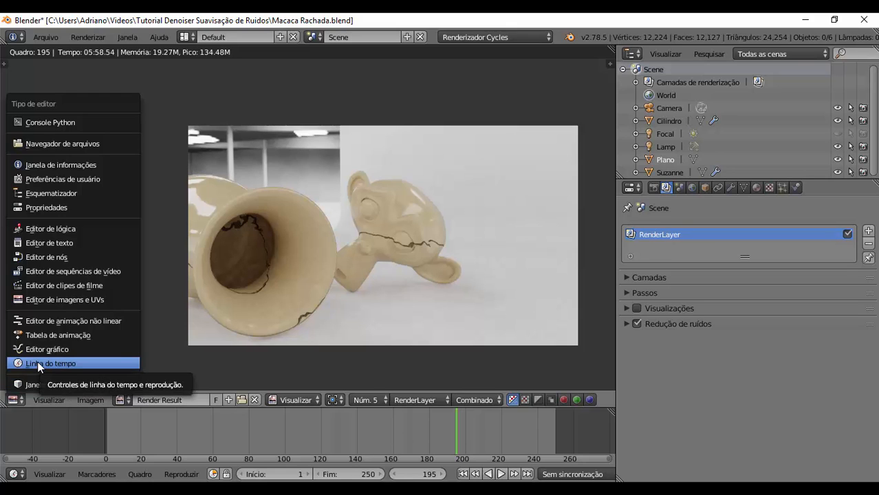
click(38, 383)
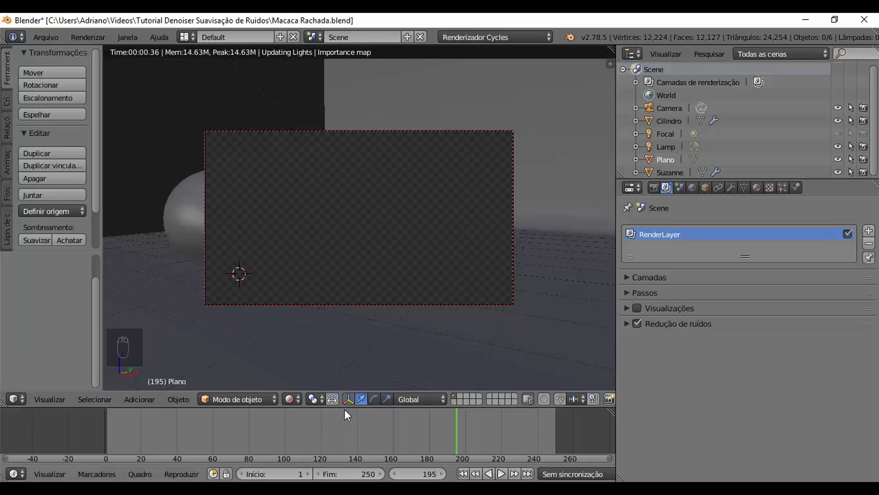
click(292, 399)
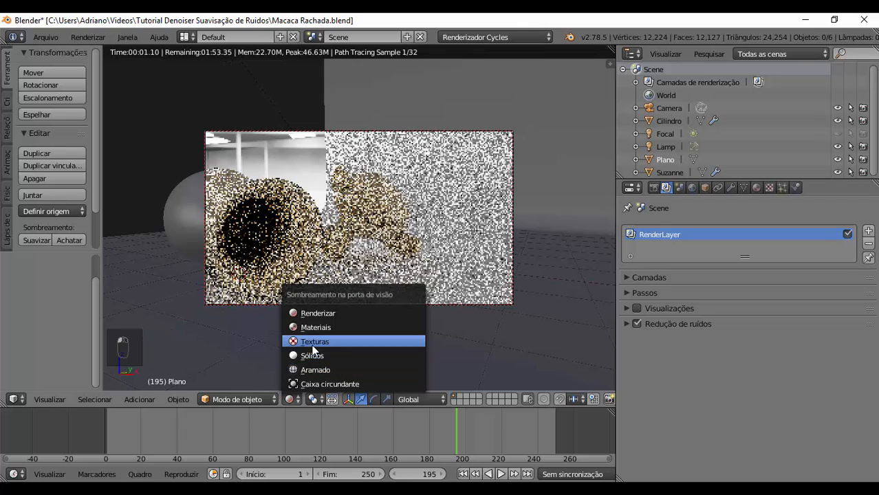
click(312, 355)
Step: Open the render settings and review the sampling, output and dimension options
click(653, 187)
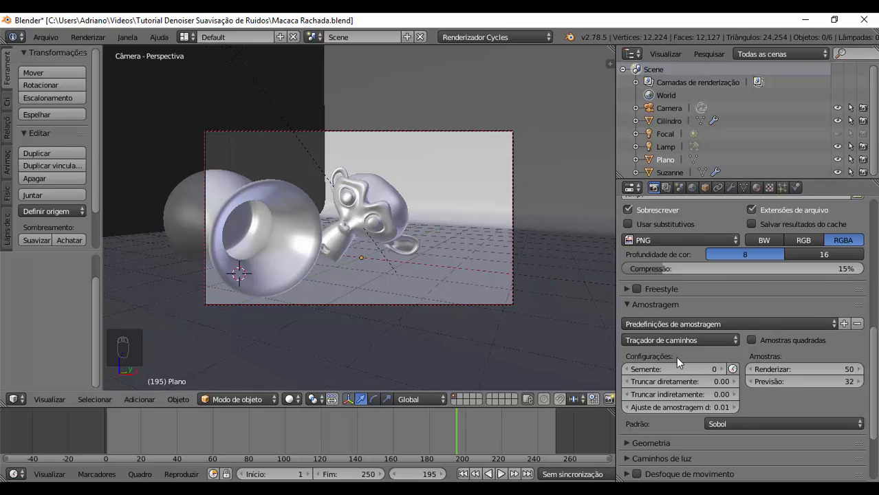
scroll(456, 316, down, 2)
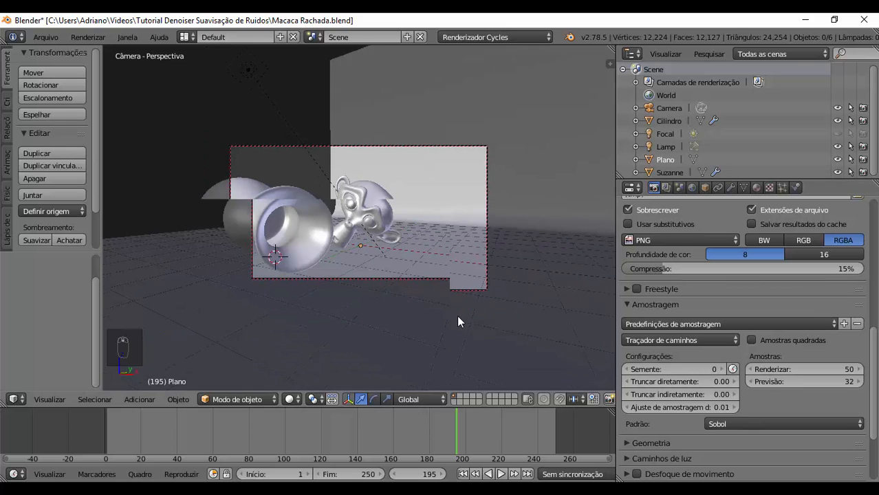
scroll(450, 333, up, 3)
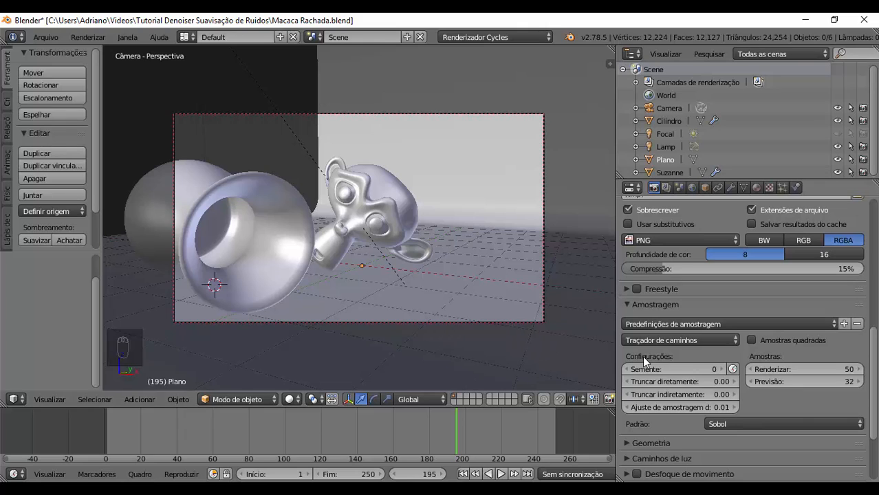
scroll(816, 269, up, 5)
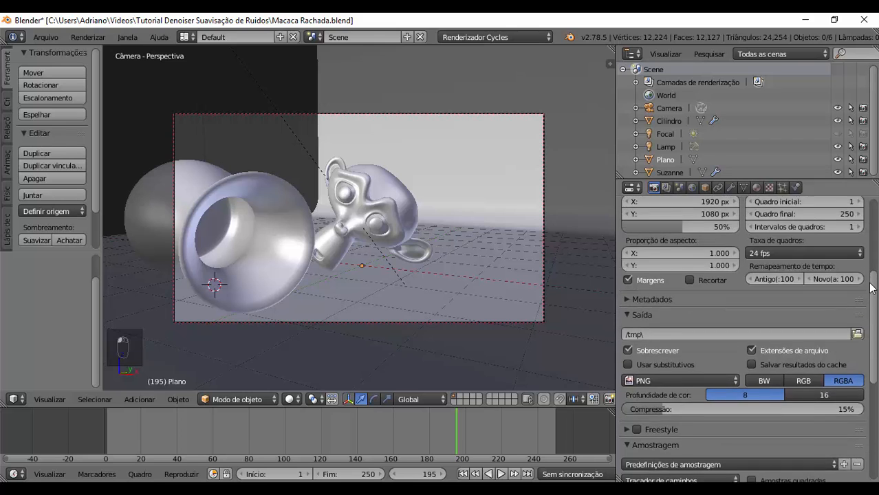
scroll(816, 270, down, 3)
Step: Enable noise reduction (Redução de ruídos) for the render layer and expand its settings
click(665, 188)
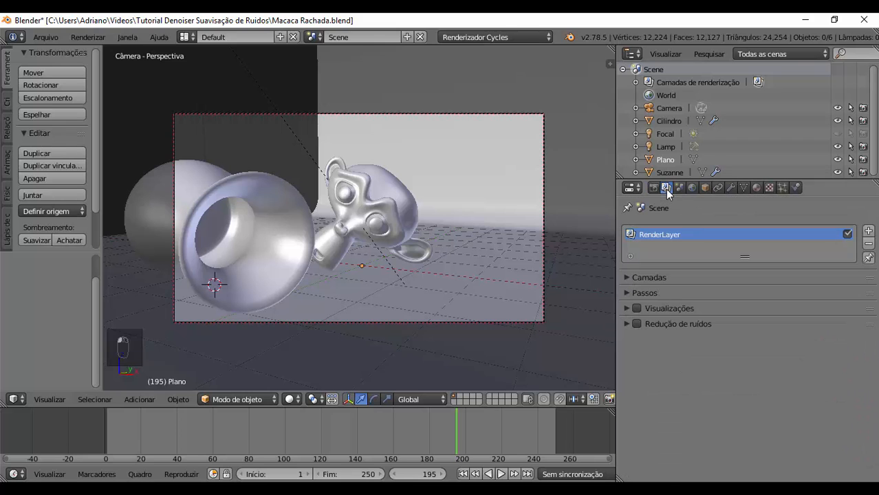
click(636, 324)
click(626, 323)
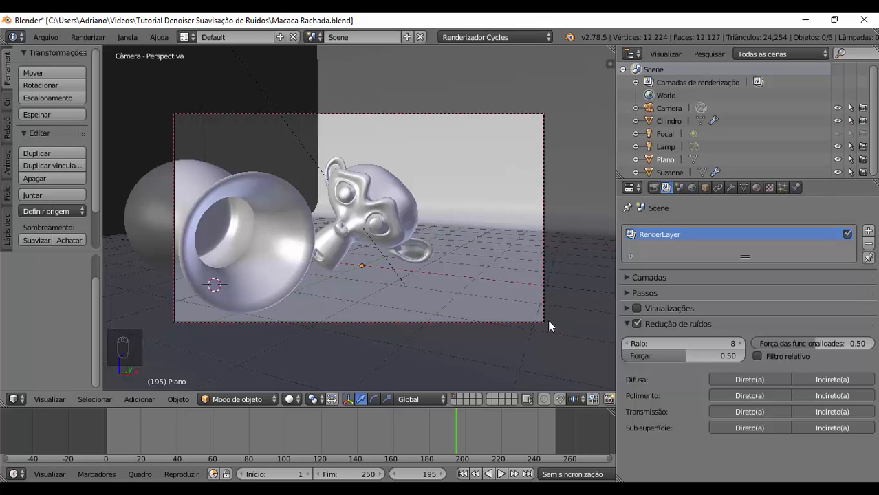
Step: Return to the render settings, render the current frame and bring the whole image into view
click(655, 187)
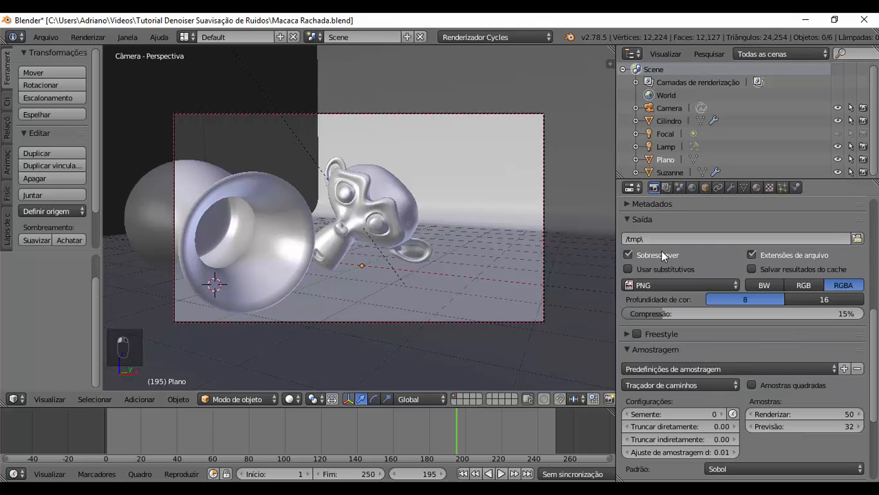
scroll(662, 250, up, 6)
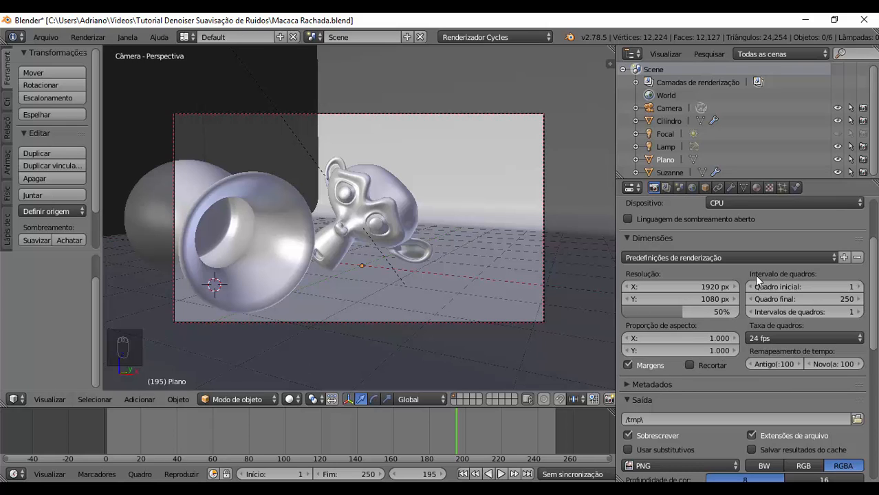
scroll(662, 243, up, 3)
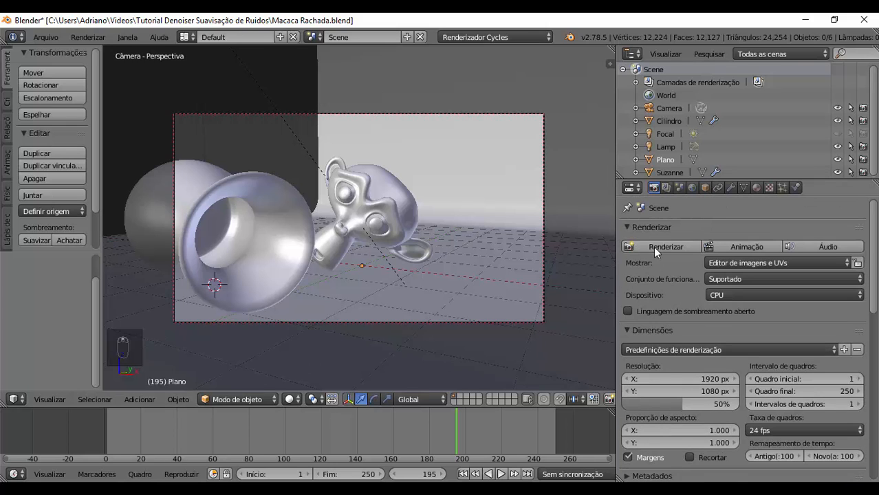
click(655, 245)
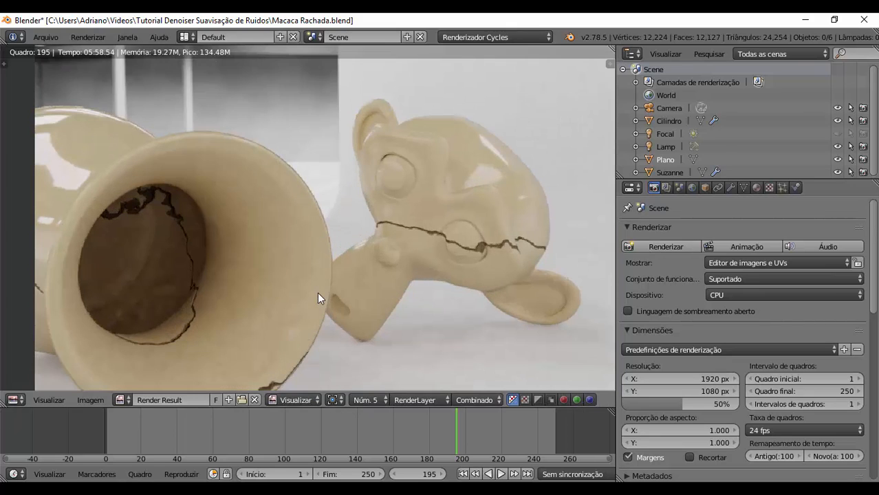
scroll(317, 293, down, 2)
middle_drag(449, 262, 403, 262)
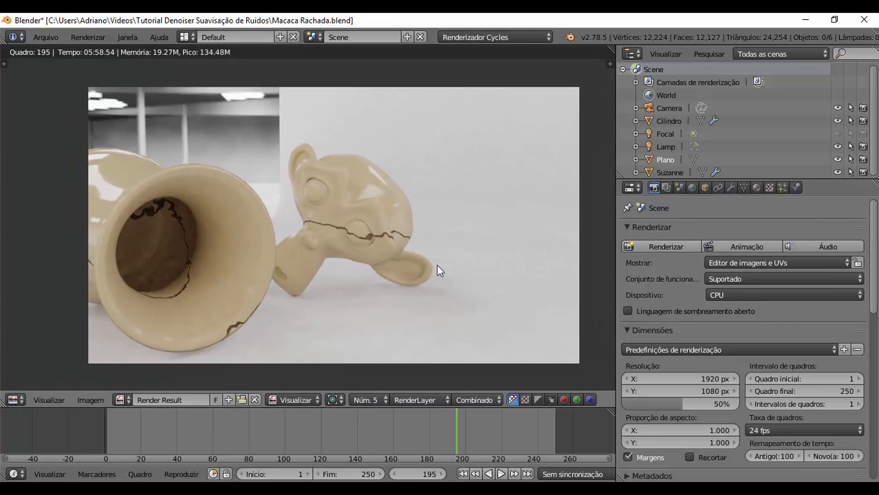
Step: Expand the scene's colour management settings and compare the Padrão and Filmic view transforms on the render, finishing on Filmic
click(691, 188)
click(678, 190)
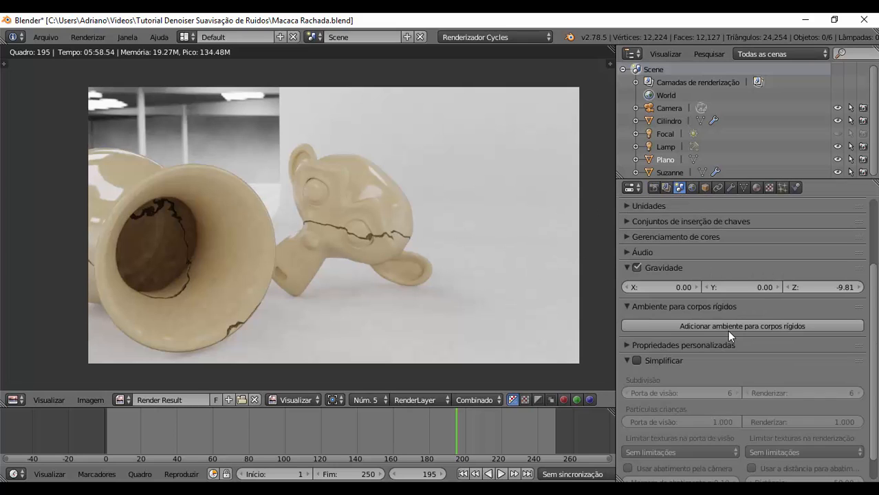
scroll(740, 393, up, 4)
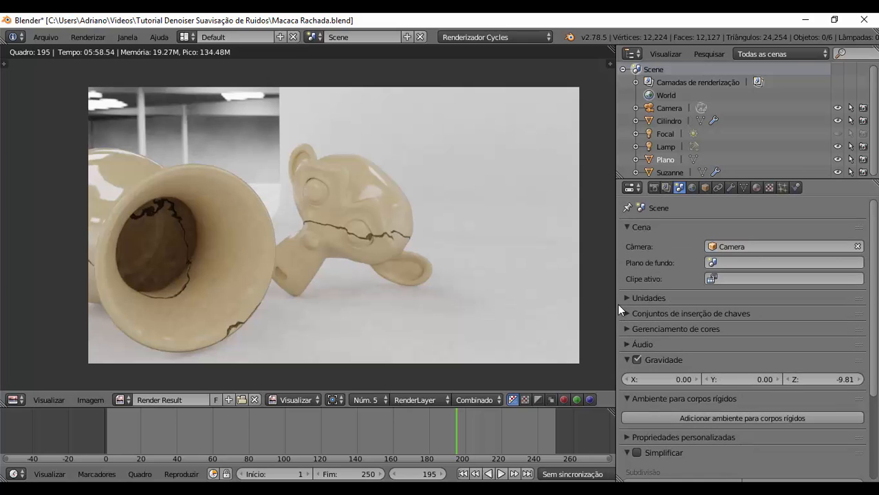
click(629, 329)
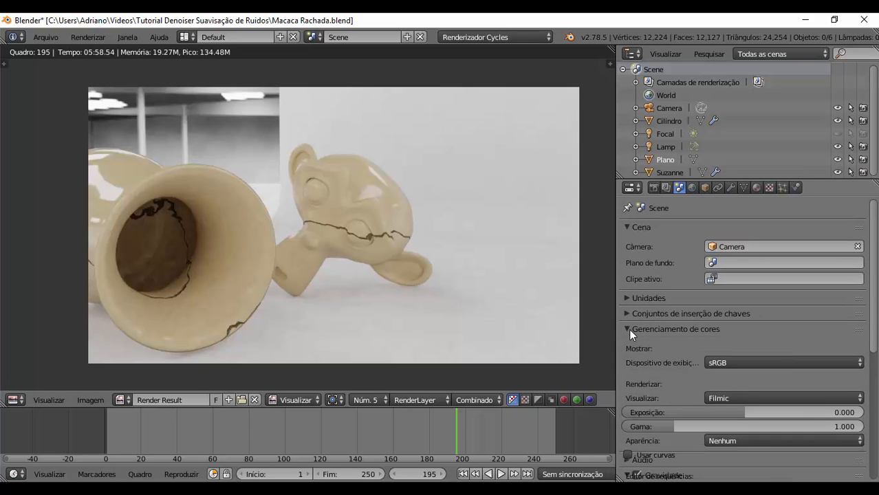
click(749, 396)
click(742, 382)
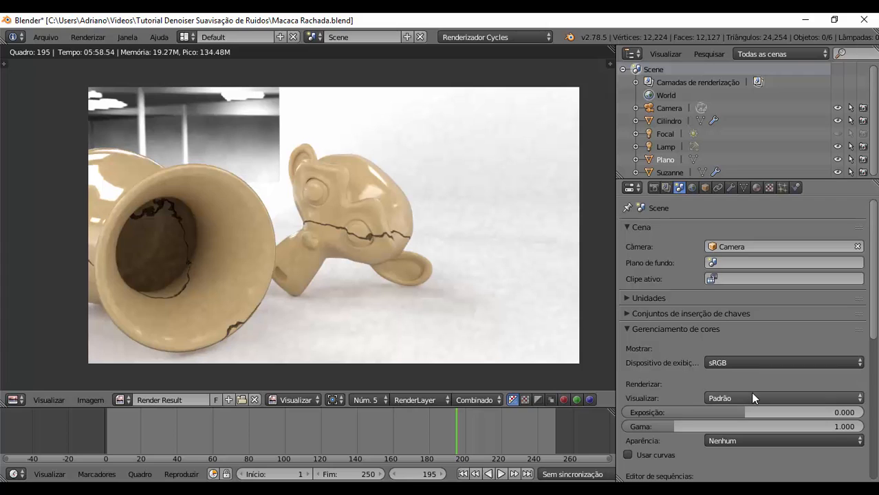
click(753, 398)
click(736, 370)
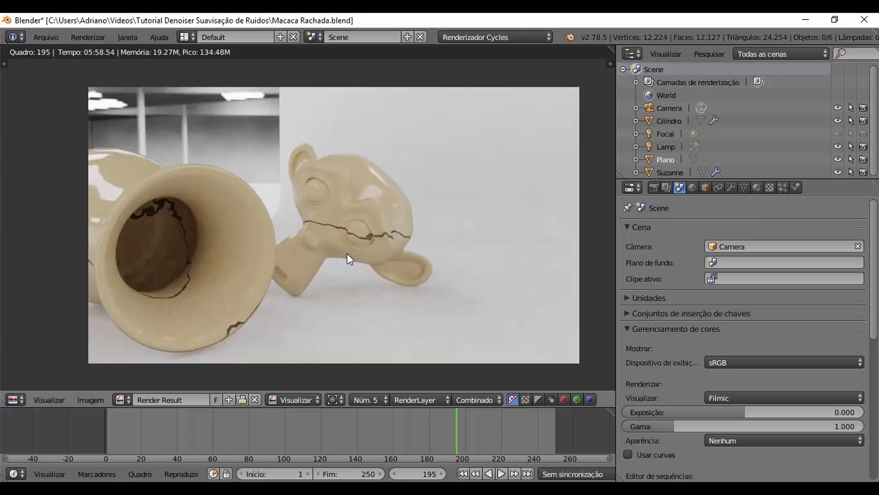
Step: Switch the image editor area back to the 3D view and open the render settings
click(17, 400)
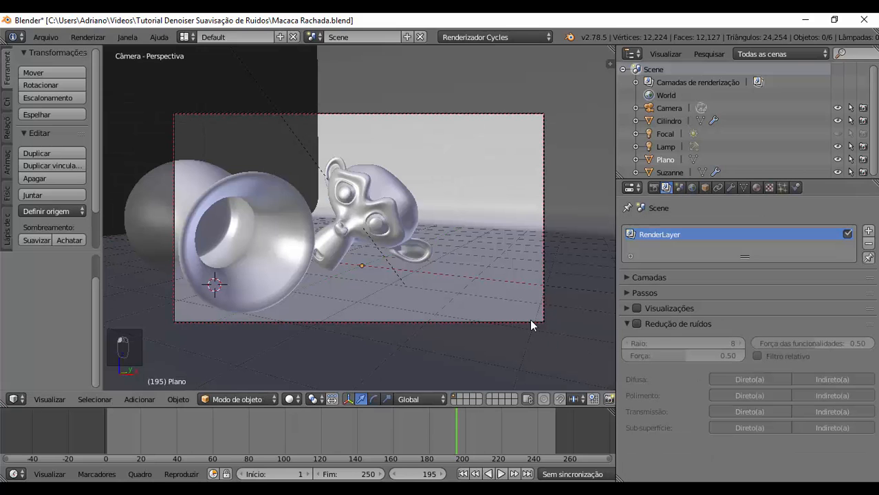
click(653, 187)
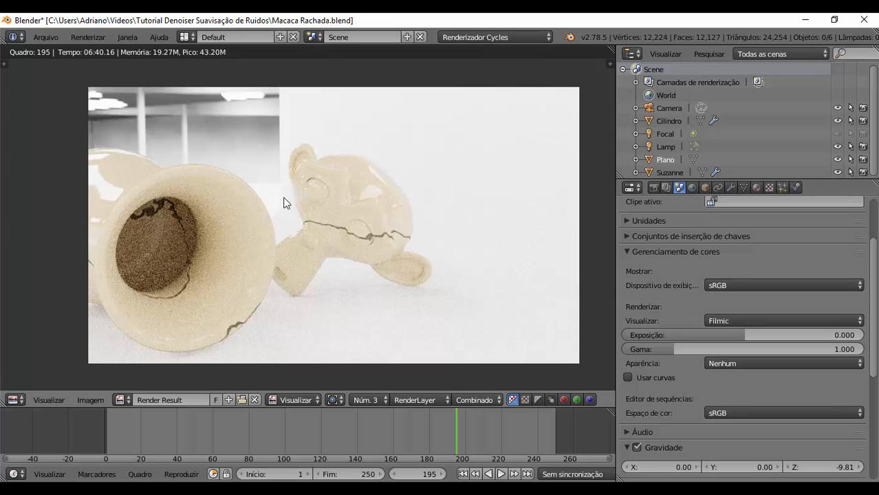
Step: Inspect the noise on the cracked monkey head in the slot 3 render up close, then return to the whole image
scroll(392, 224, up, 1)
scroll(392, 226, up, 3)
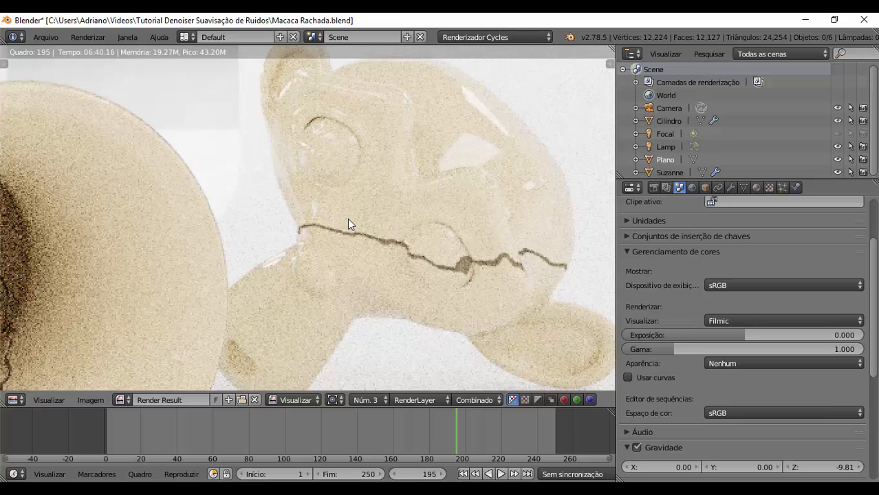
scroll(351, 241, down, 2)
scroll(351, 242, down, 2)
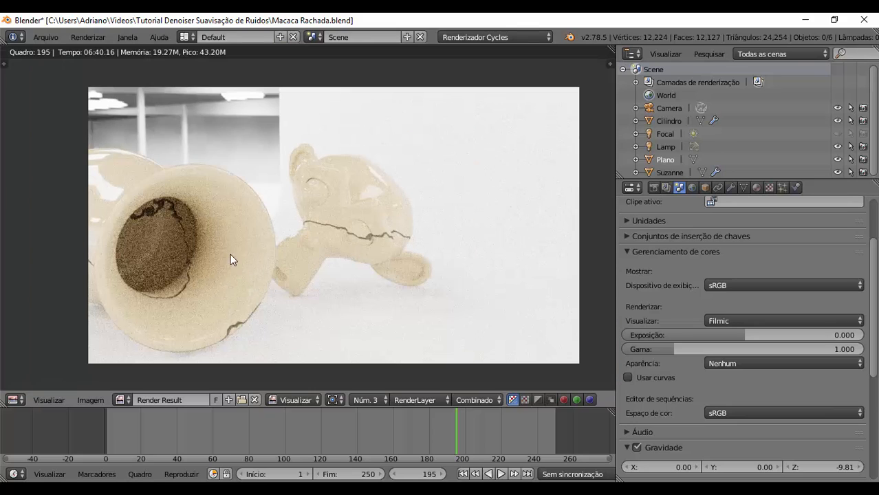
Step: Alternate between the renders in slots 6 and 3 to compare their noise, finishing on slot 6
click(376, 399)
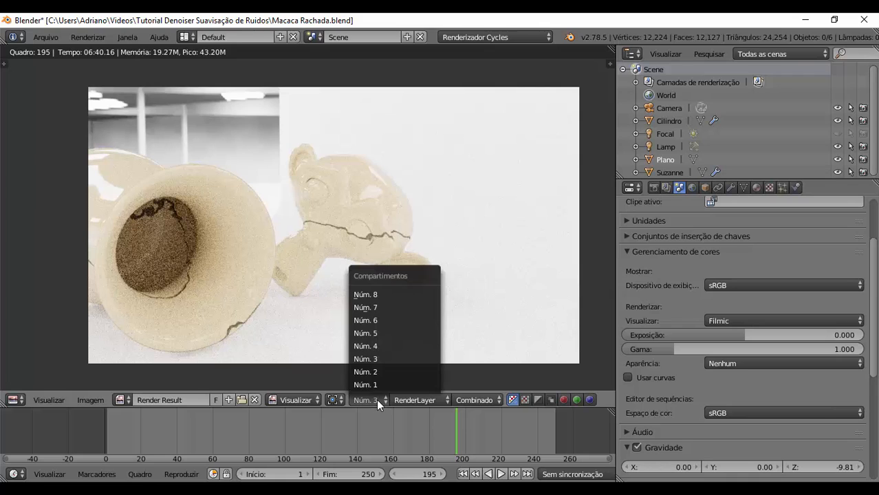
click(377, 320)
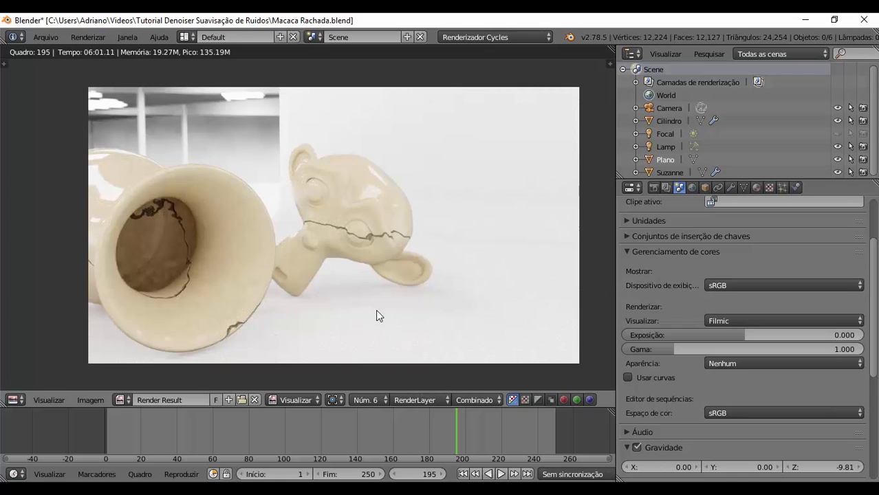
click(368, 398)
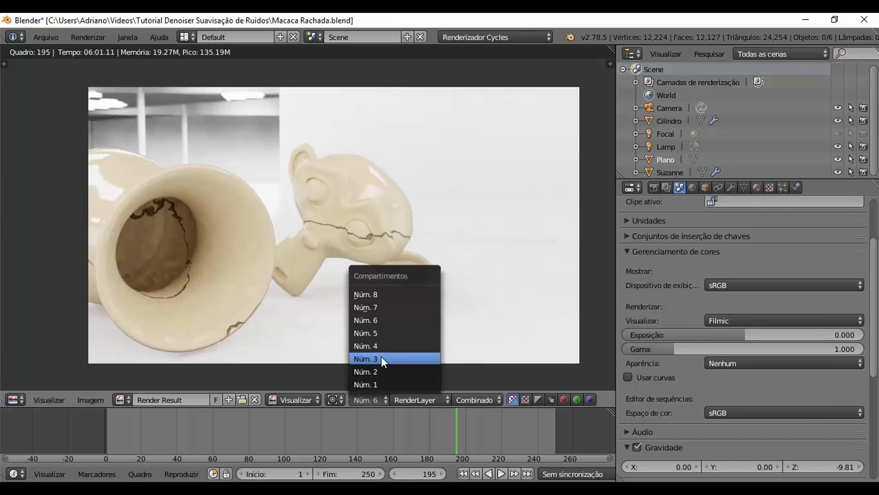
click(380, 358)
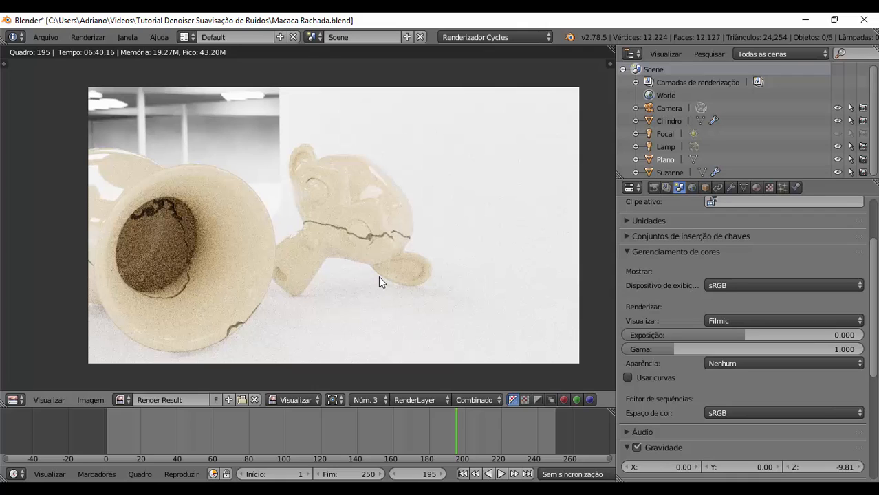
click(371, 398)
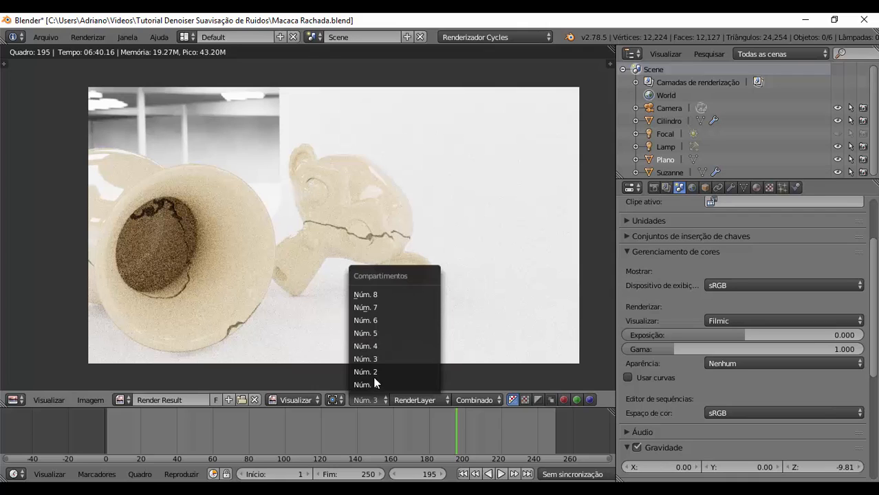
click(378, 320)
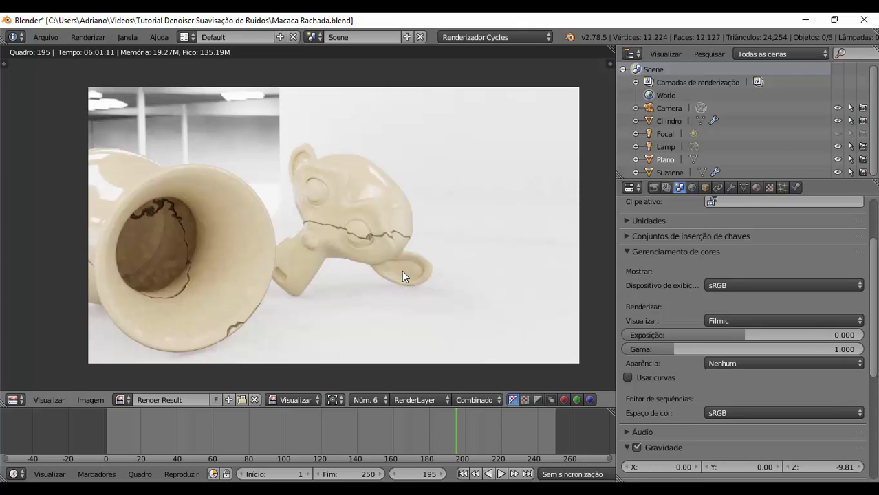
Step: Inspect the monkey's lower ear and cracked eye up close in the slot 6 render
click(378, 399)
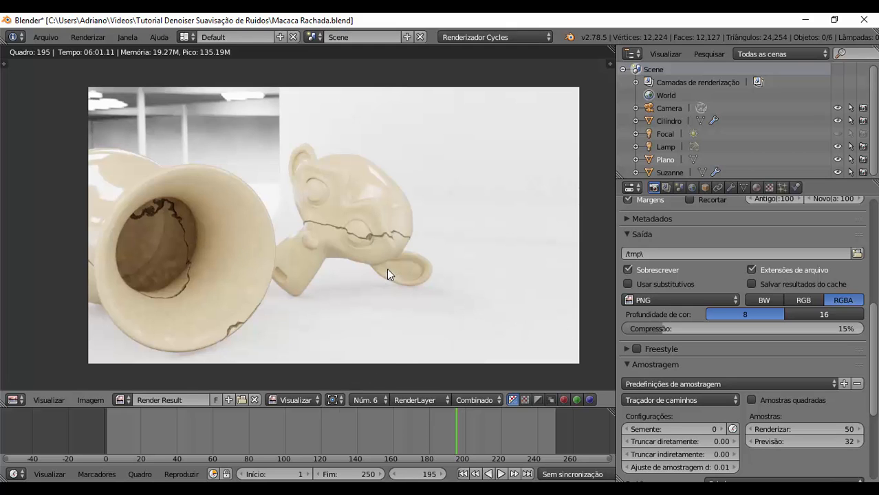
scroll(386, 268, up, 6)
middle_drag(387, 268, 153, 95)
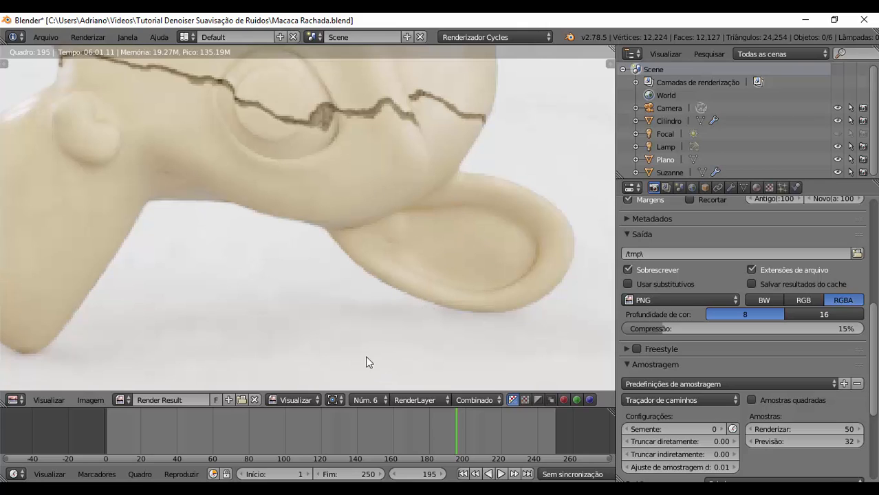
Step: Show the close-up of the monkey's lower ear in the slot 3 render and compare it with the slot 1 render
click(379, 401)
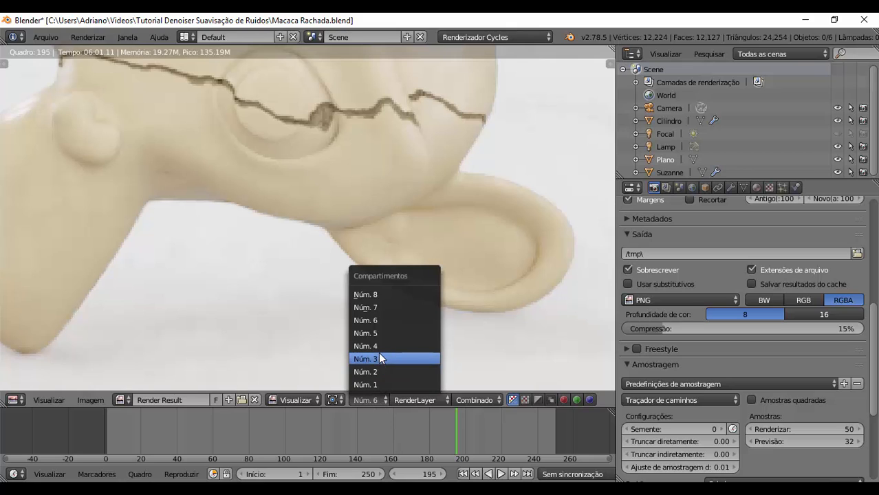
click(381, 360)
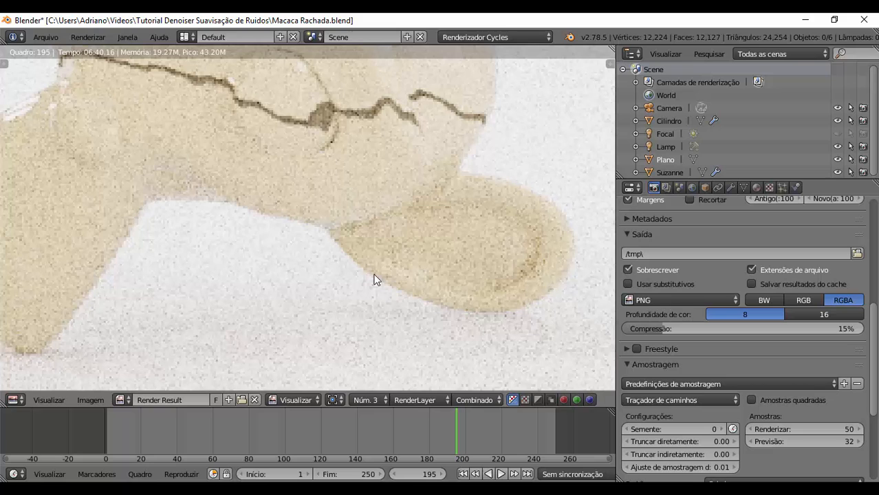
click(373, 397)
click(373, 382)
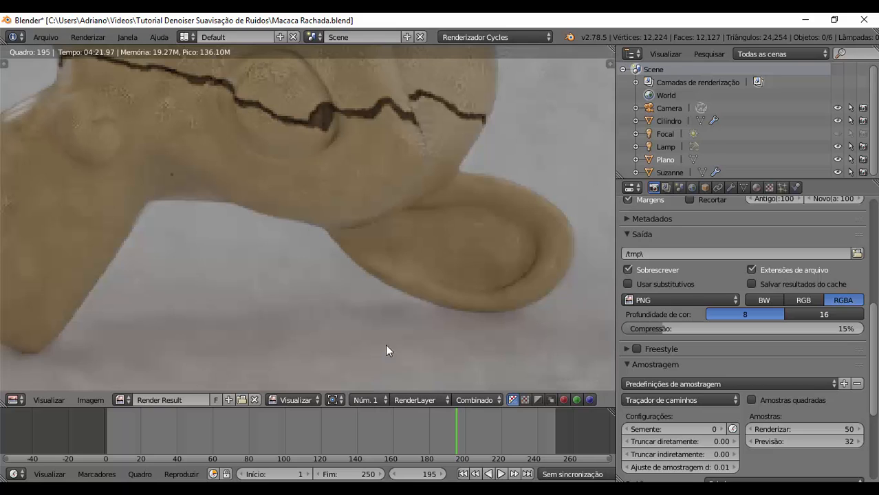
Step: Examine the vase opening and the cracked monkey head in the slot 1 render, finishing on a view of the whole image
scroll(241, 291, down, 6)
middle_drag(214, 278, 335, 301)
scroll(336, 307, up, 3)
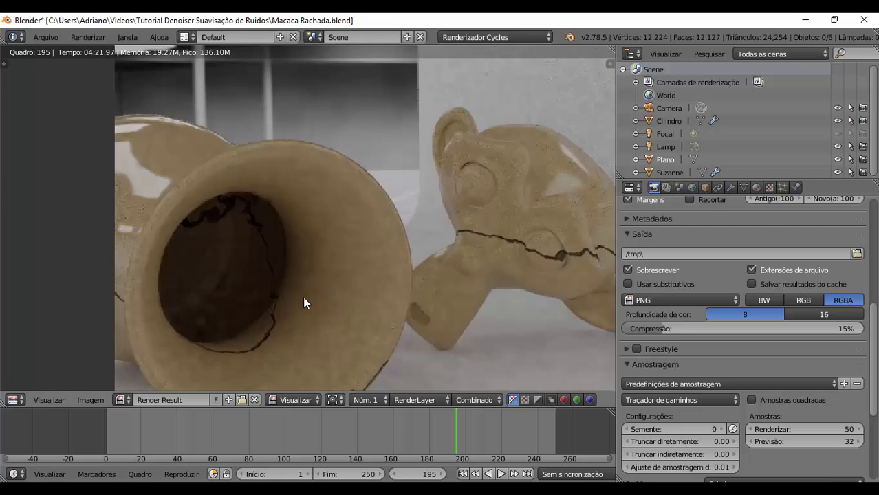
scroll(313, 302, down, 2)
scroll(258, 294, up, 1)
middle_drag(292, 294, 324, 264)
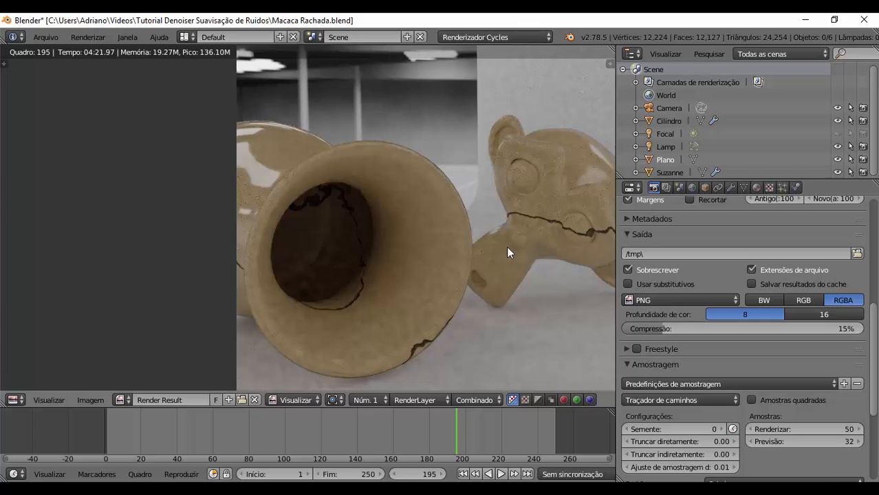
middle_drag(507, 252, 294, 239)
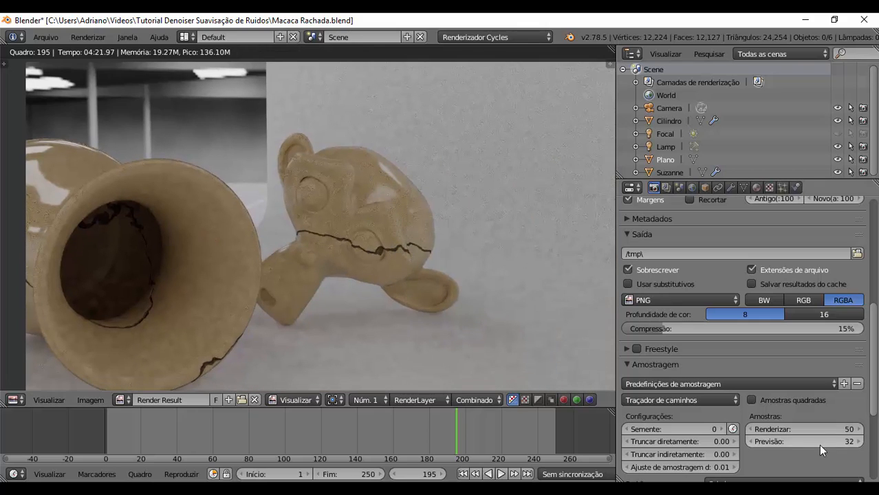
scroll(352, 218, down, 1)
middle_drag(301, 187, 411, 207)
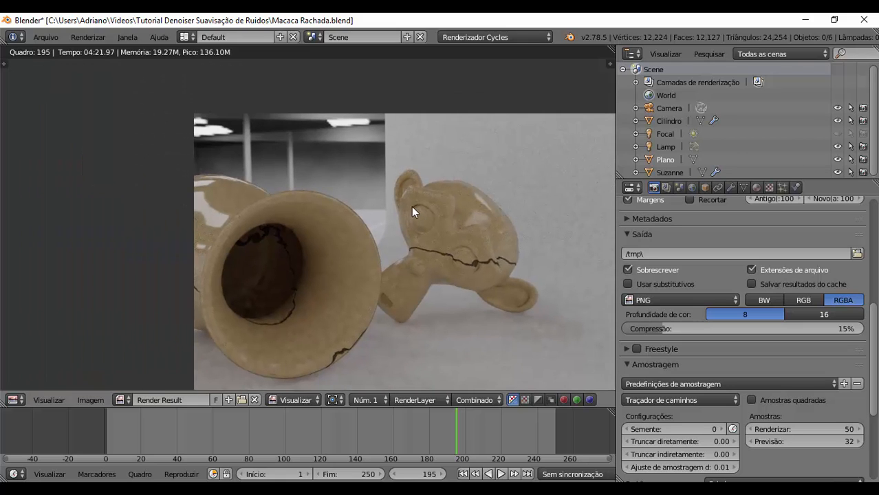
middle_drag(506, 257, 370, 210)
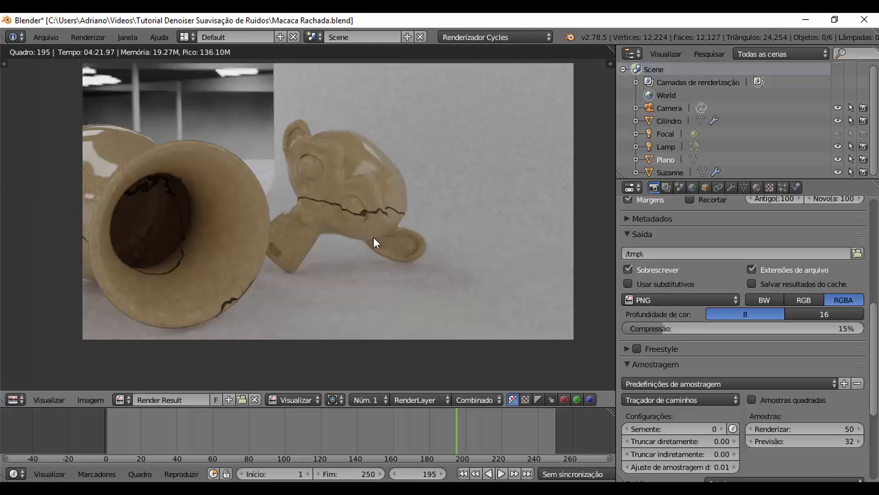
Step: Compare the whole-image renders in slots 2 and 5, finishing on slot 5
click(373, 399)
click(376, 371)
click(380, 400)
click(389, 313)
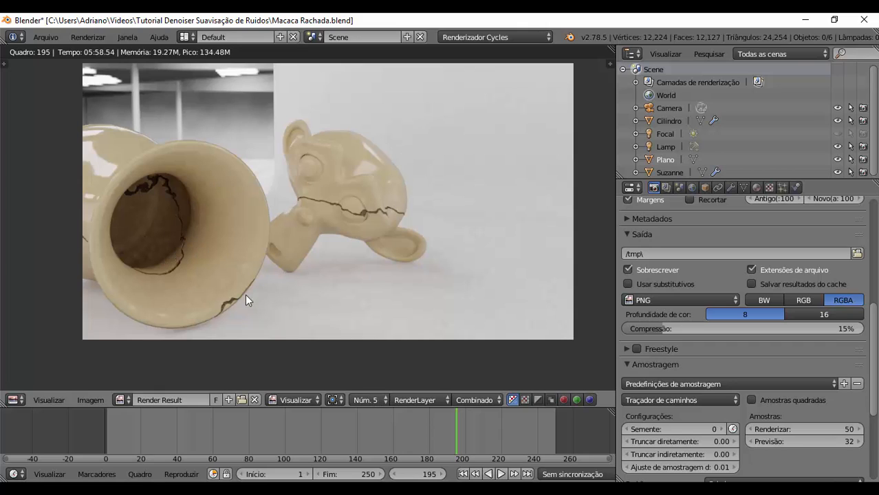
click(384, 399)
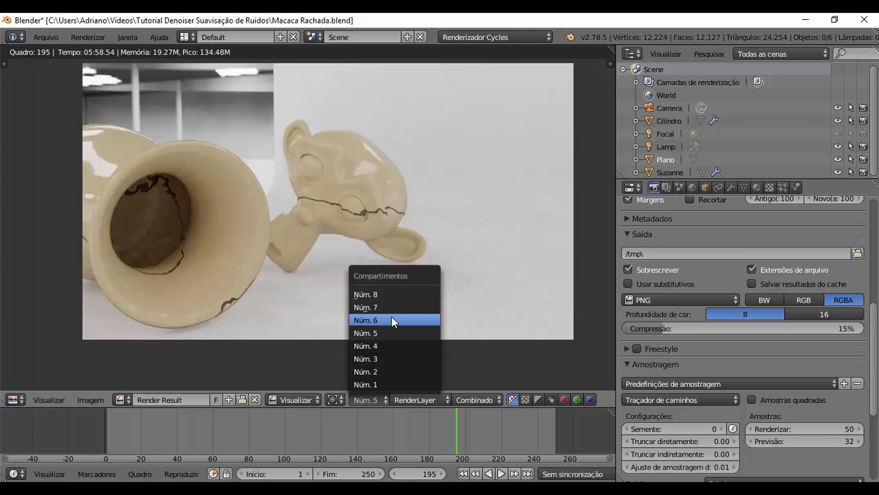
click(381, 331)
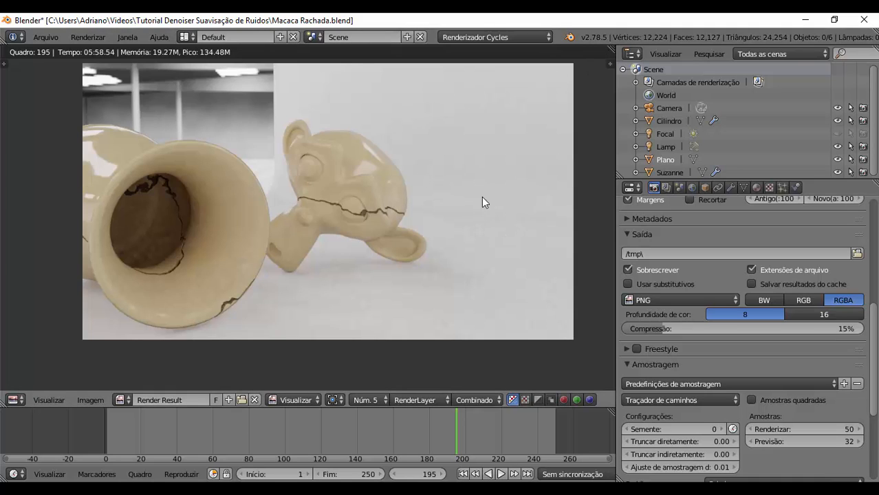
Step: Open the scene settings with the color management options
click(679, 188)
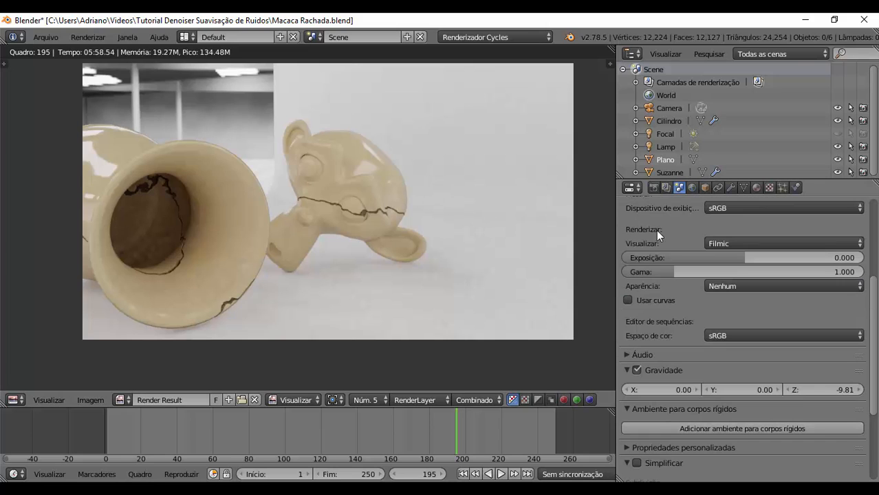